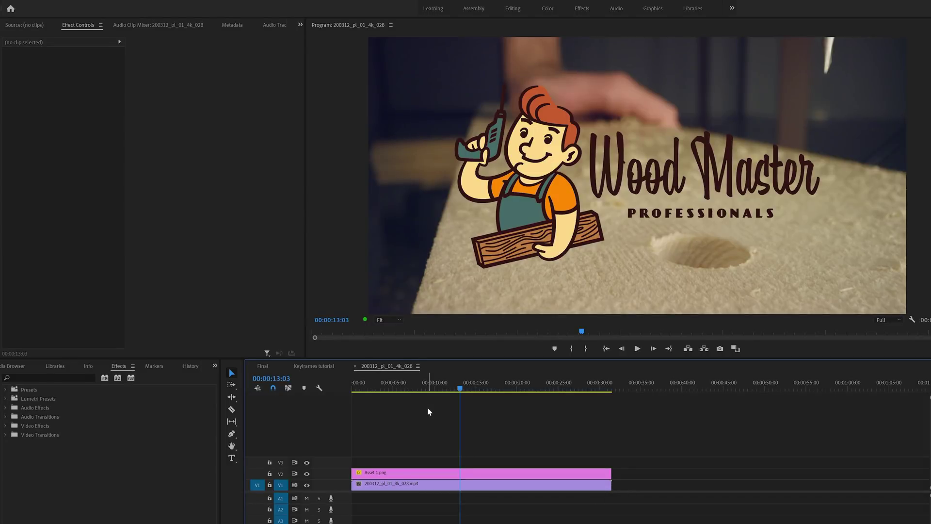
Step: Preview the logo animation and select the Asset 1.png clip to show its properties
{"action": "key", "text": "space"}
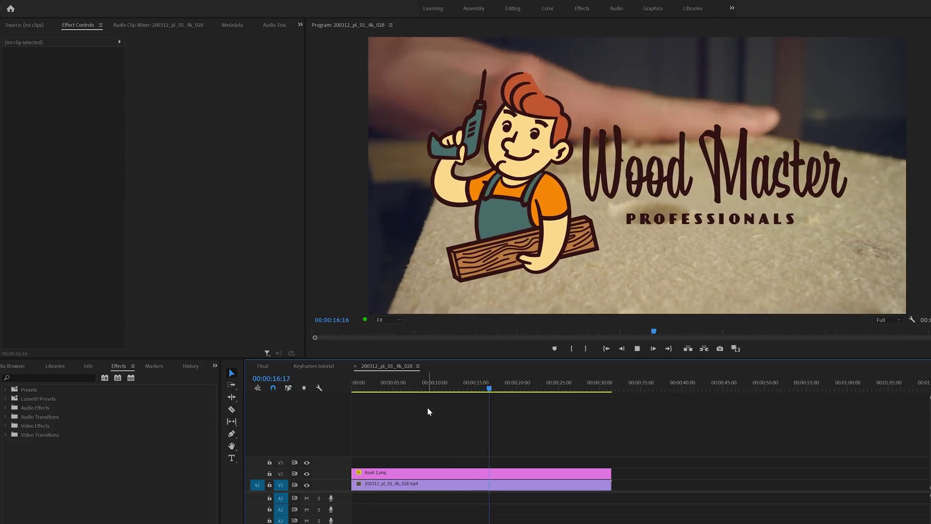
{"action": "key", "text": "space"}
{"action": "key", "text": "d"}
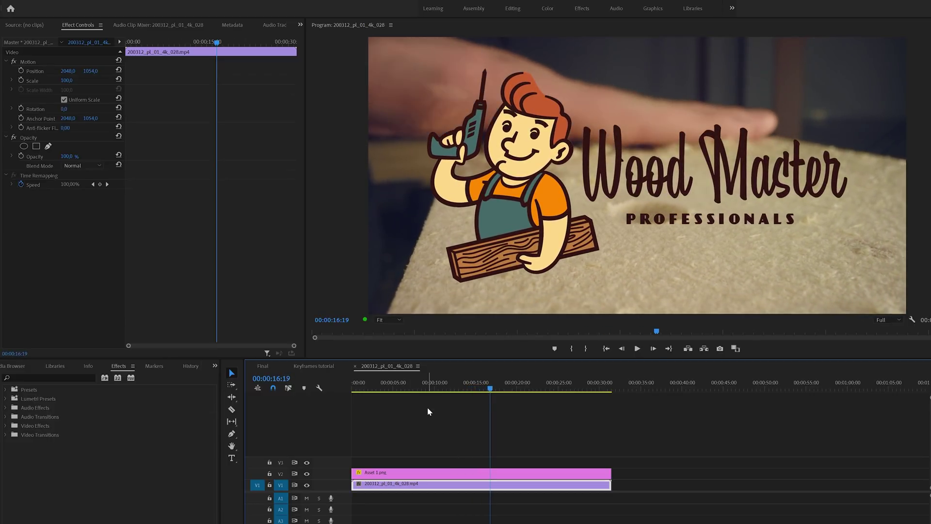
{"action": "left_click", "coordinate": [425, 473]}
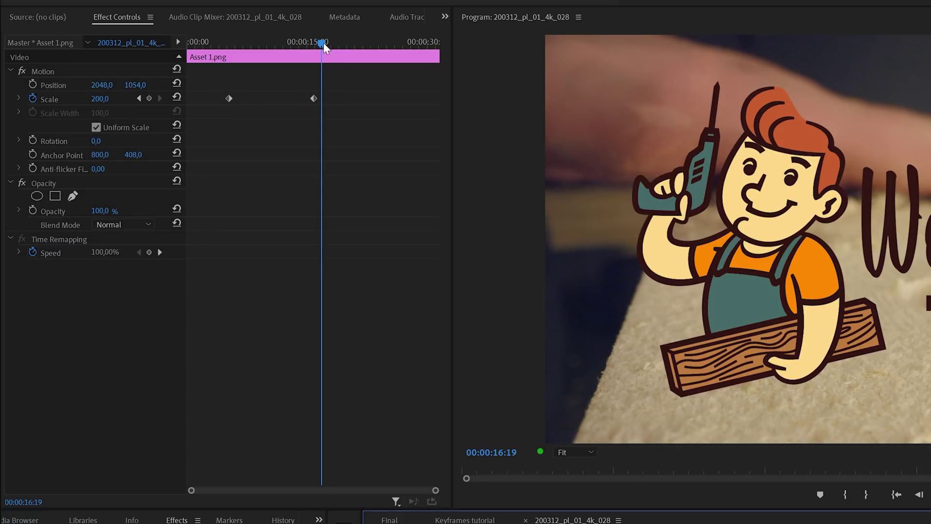
Step: Inspect the logo's Scale keyframes (100 to 200) and expand the Scale graphs, then pick the Ellipse tool
{"action": "left_click_drag", "start_coordinate": [322, 43], "coordinate": [231, 56]}
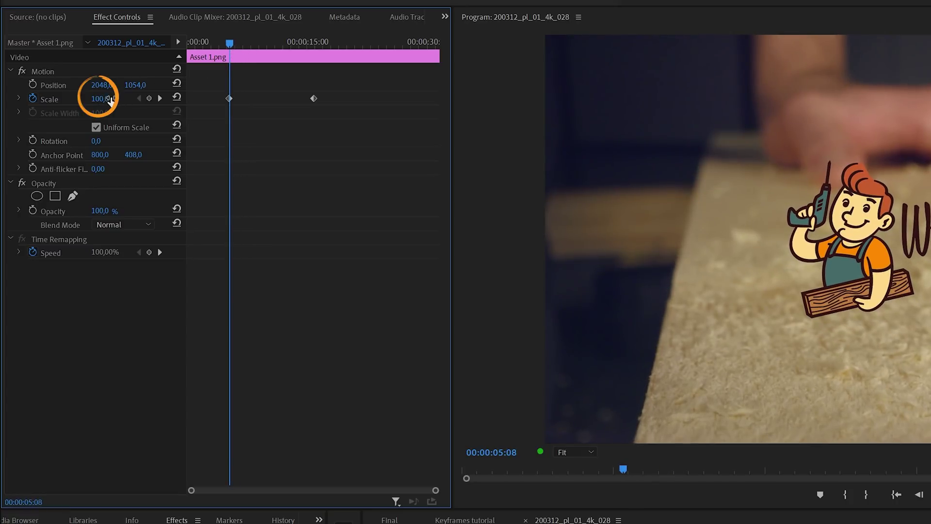
{"action": "left_click", "coordinate": [160, 99]}
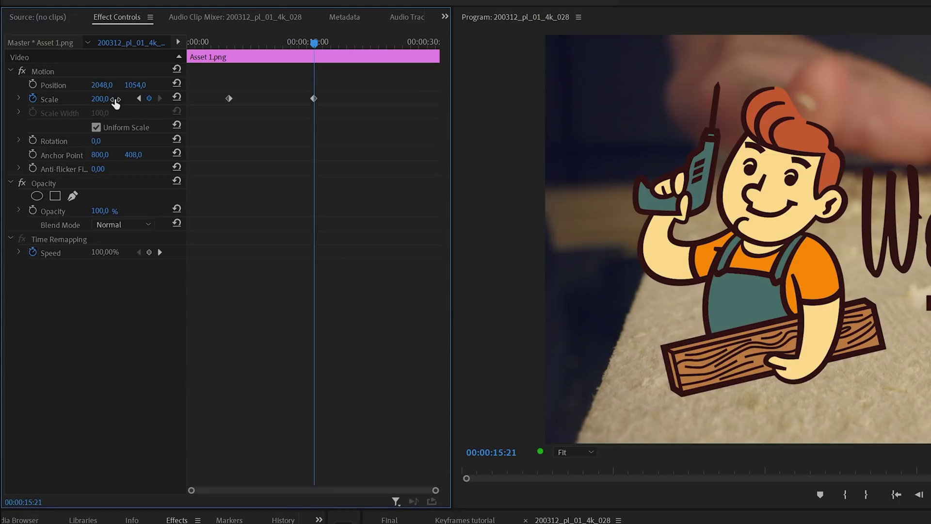
{"action": "left_click", "coordinate": [19, 99]}
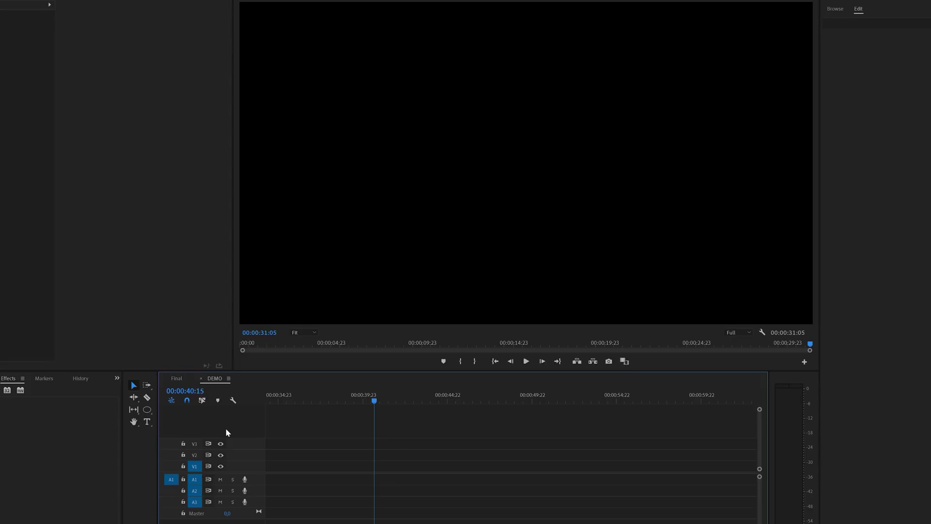
{"action": "left_click", "coordinate": [147, 409]}
Step: Draw an orange circle on the left of the DEMO frame and enable Position keyframing at the clip's start
{"action": "mouse_move", "coordinate": [264, 154]}
{"action": "left_mouse_down"}
{"action": "mouse_move", "coordinate": [289, 185]}
{"action": "mouse_move", "coordinate": [333, 203]}
{"action": "left_mouse_up"}
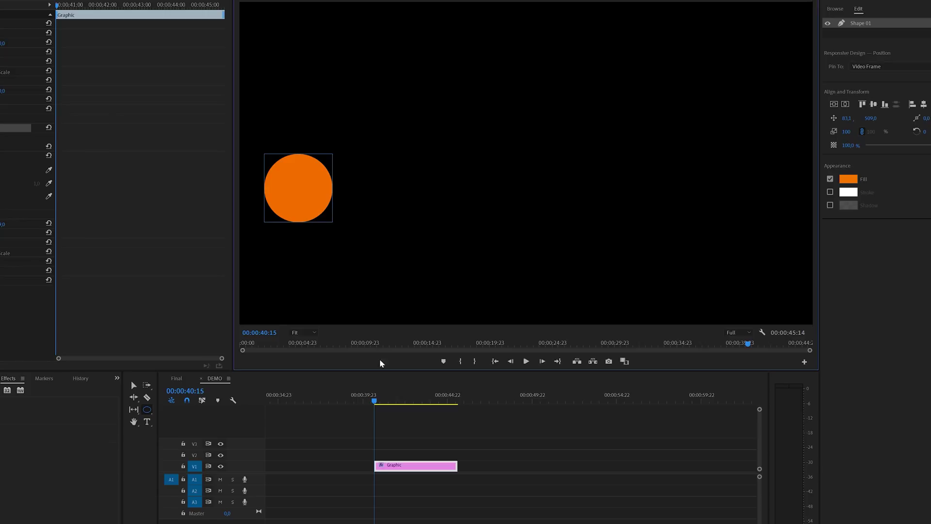
{"action": "key", "text": "v"}
{"action": "left_click", "coordinate": [419, 466]}
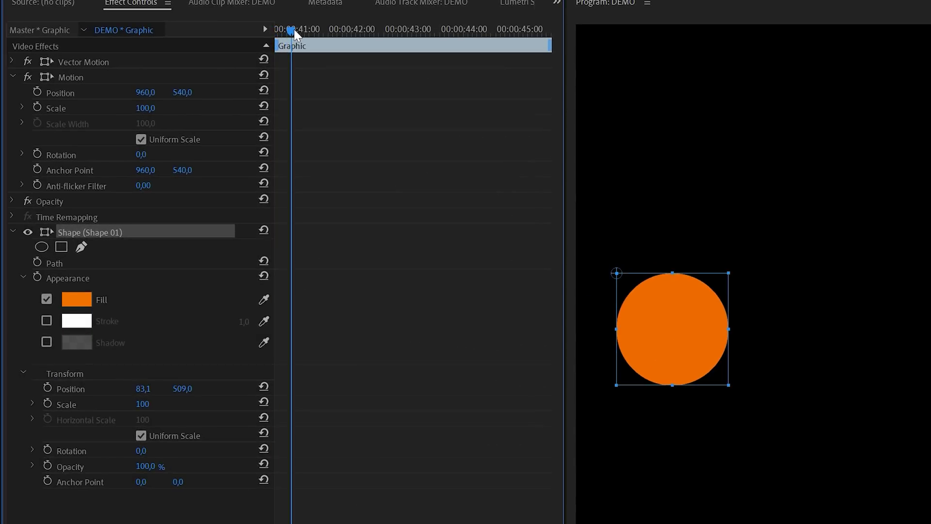
{"action": "left_click_drag", "start_coordinate": [68, 4], "coordinate": [69, 8]}
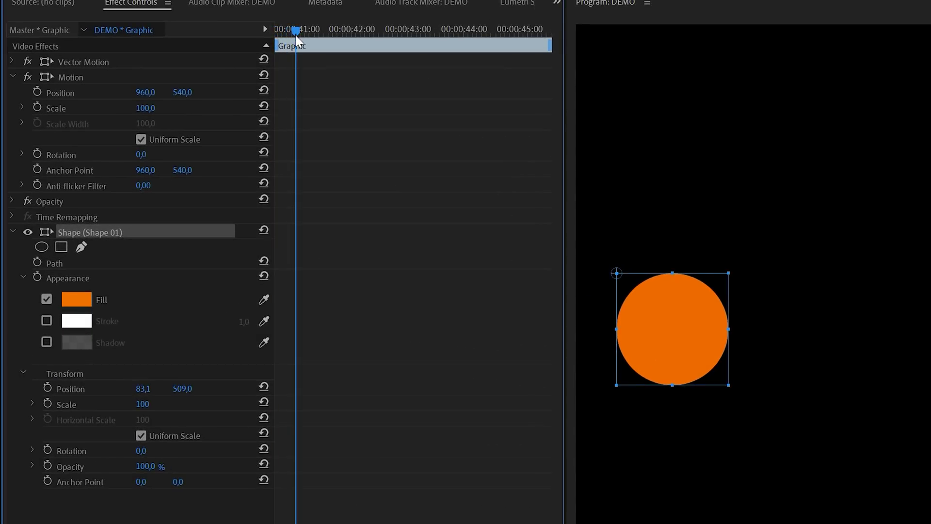
{"action": "left_click", "coordinate": [35, 92]}
Step: Keyframe the circle sliding far right to Position X 2362 and preview the move
{"action": "left_click", "coordinate": [294, 91]}
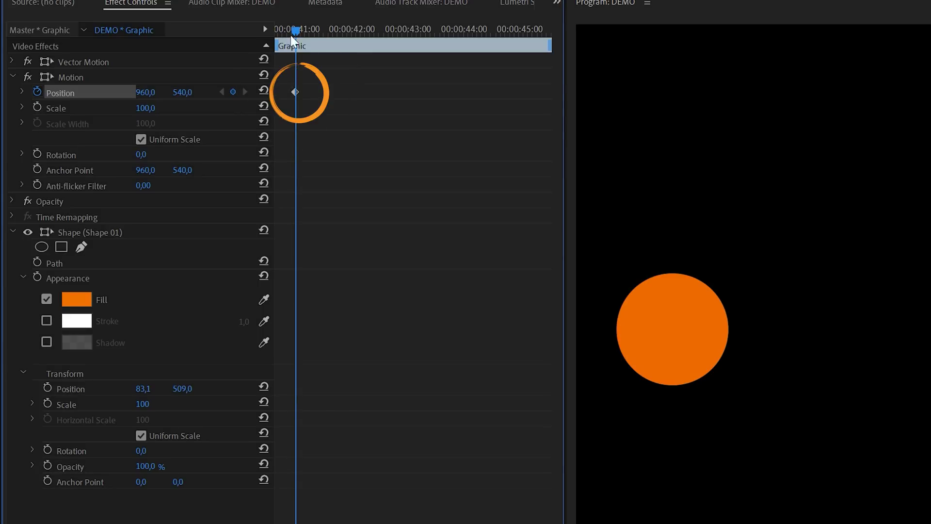
{"action": "key", "text": "space"}
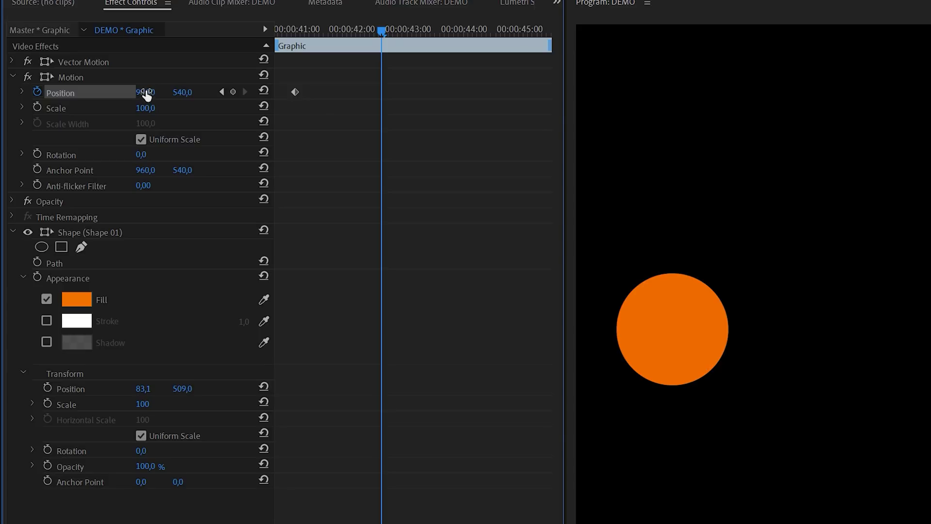
{"action": "left_click_drag", "start_coordinate": [146, 92], "coordinate": [310, 92]}
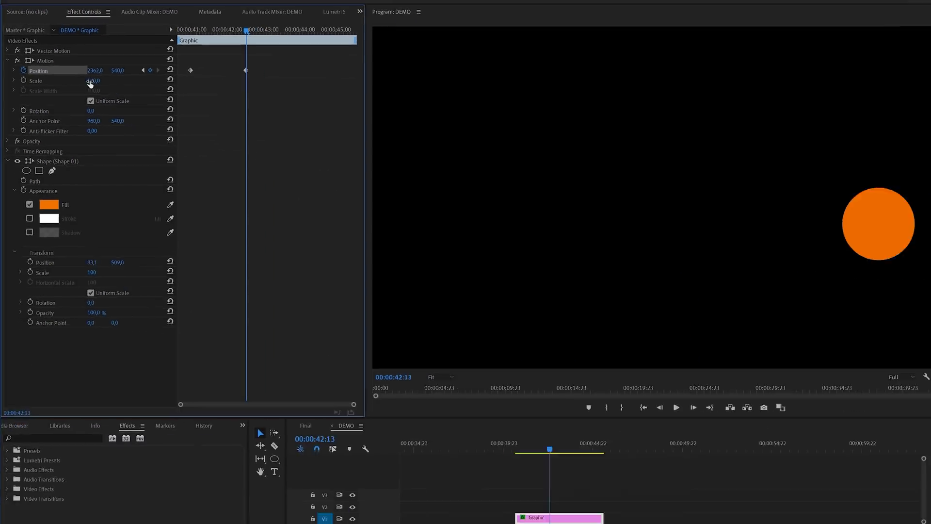
{"action": "left_click", "coordinate": [177, 30]}
{"action": "key", "text": "space"}
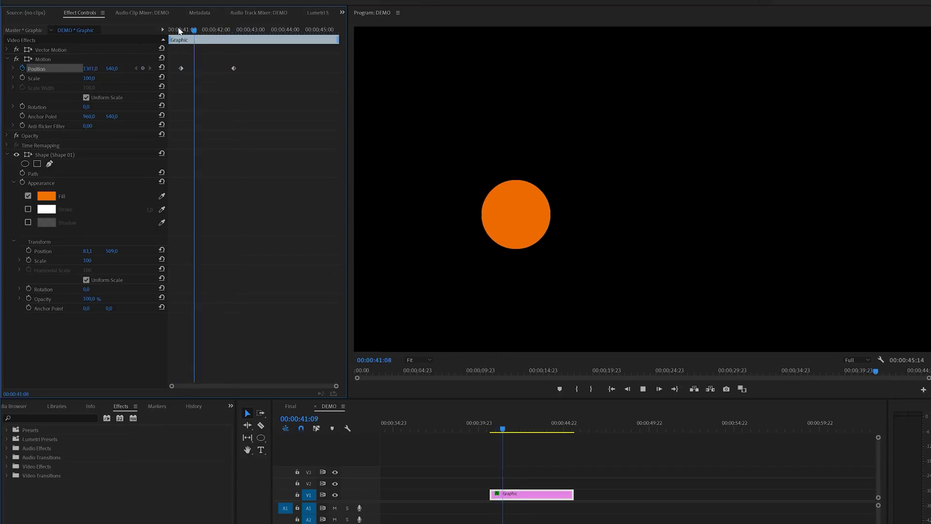
{"action": "key", "text": "space"}
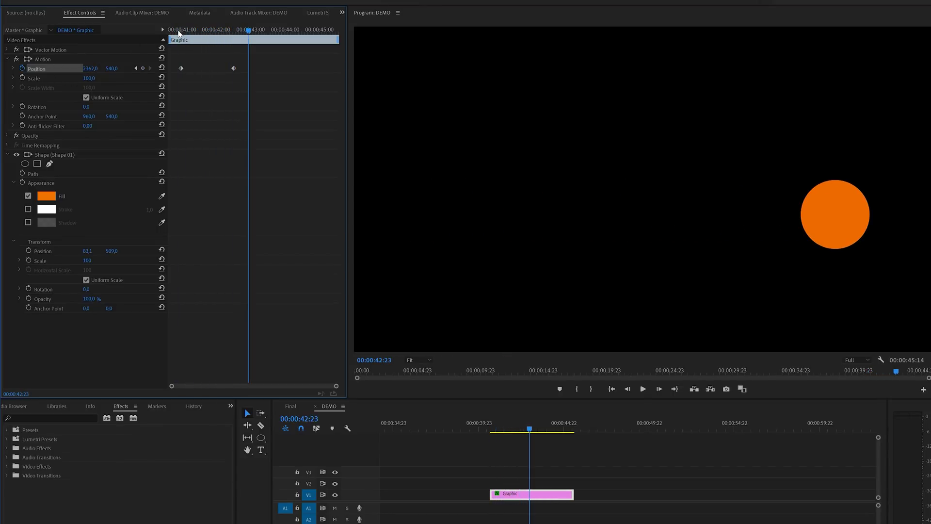
Step: Add a keyframe at 00:00:44:10 returning the circle to X 1005, then preview all three keyframes
{"action": "left_click", "coordinate": [12, 68]}
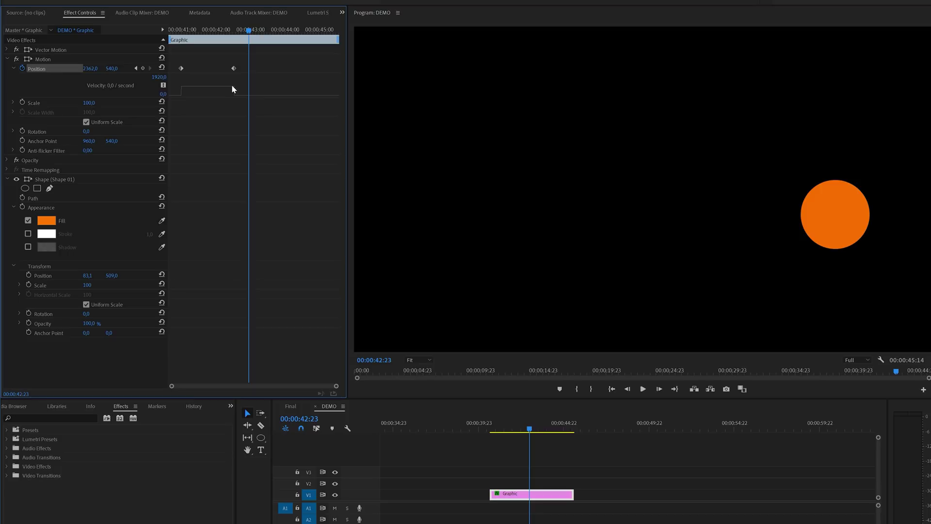
{"action": "left_click_drag", "start_coordinate": [248, 32], "coordinate": [299, 39]}
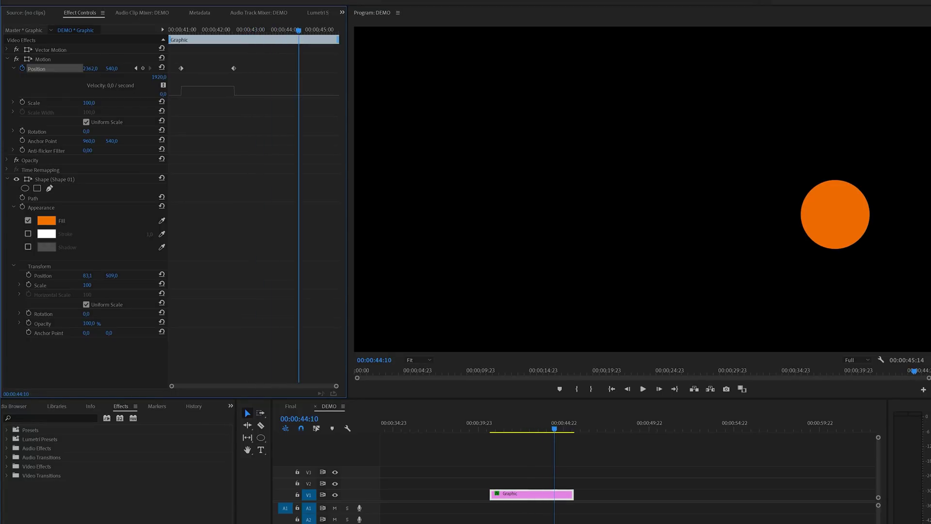
{"action": "left_click_drag", "start_coordinate": [90, 69], "coordinate": [28, 69]}
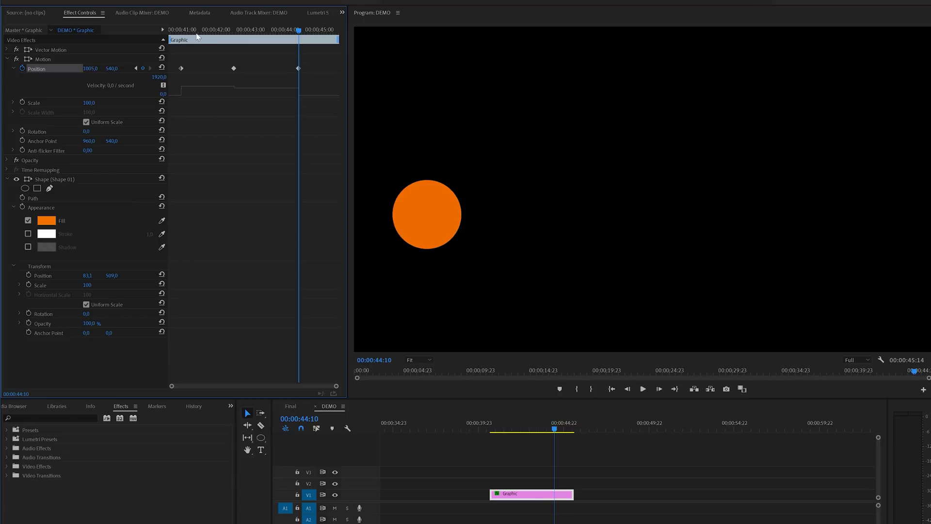
{"action": "left_click", "coordinate": [179, 31]}
{"action": "key", "text": "space"}
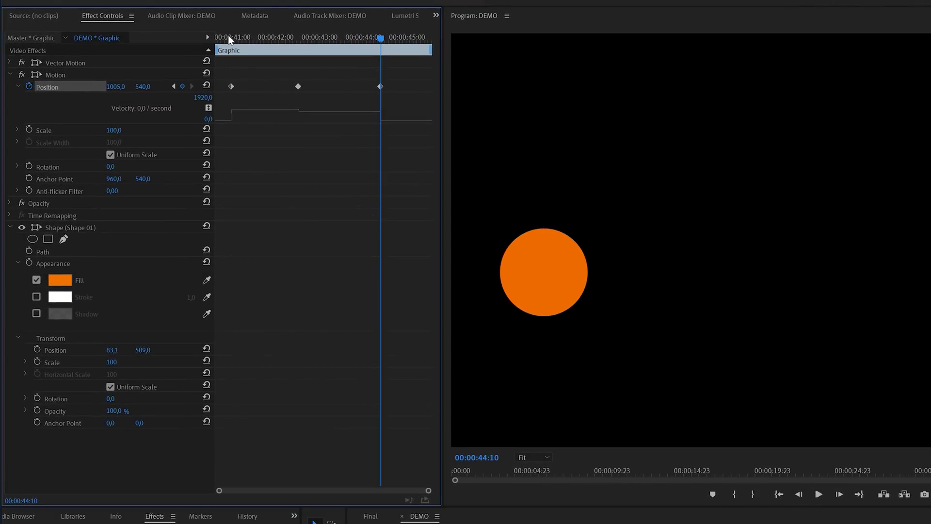
{"action": "right_click", "coordinate": [231, 87]}
Step: Set the first Position keyframe to Ease Out and the last one to Ease In
{"action": "mouse_move", "coordinate": [260, 173]}
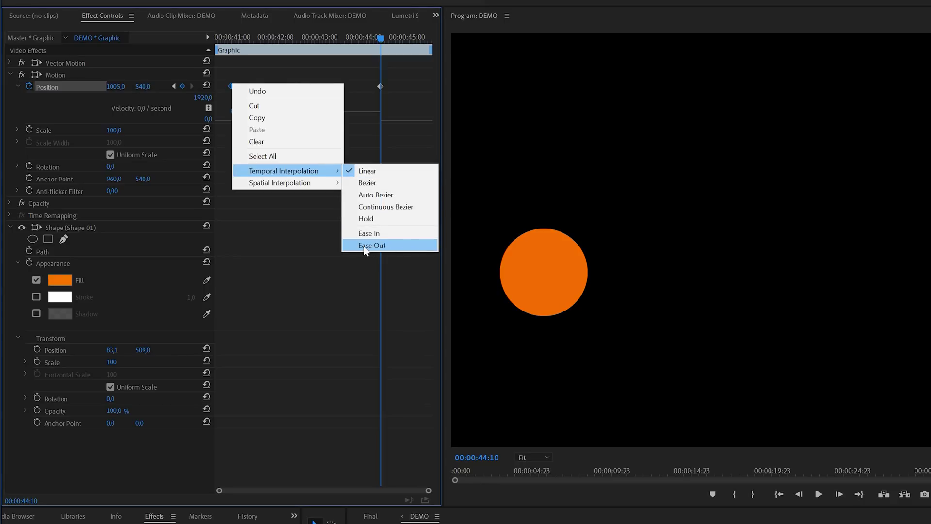
{"action": "left_click", "coordinate": [364, 246]}
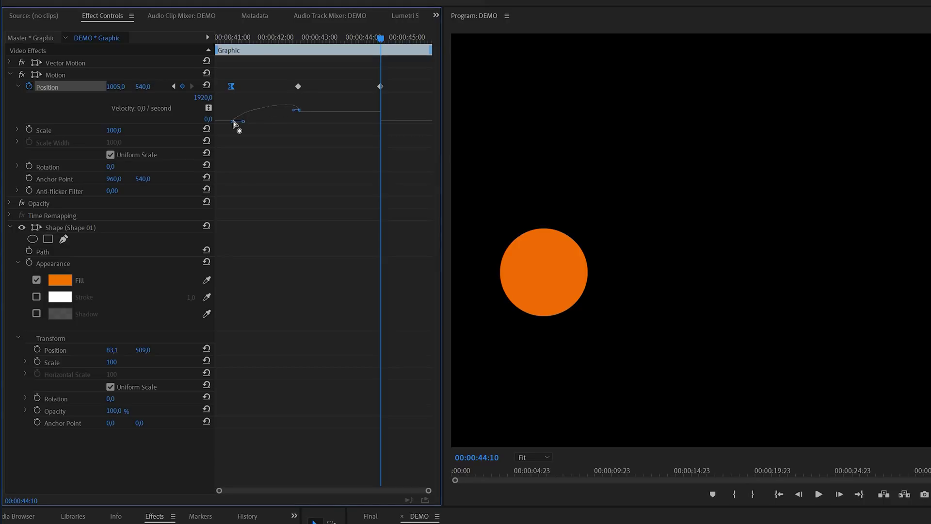
{"action": "right_click", "coordinate": [382, 87]}
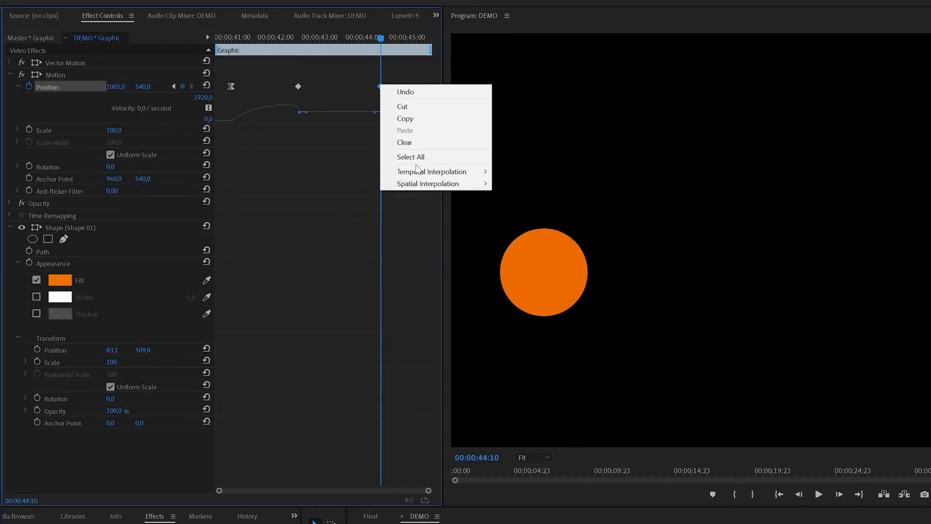
{"action": "mouse_move", "coordinate": [422, 175]}
{"action": "left_click", "coordinate": [517, 234]}
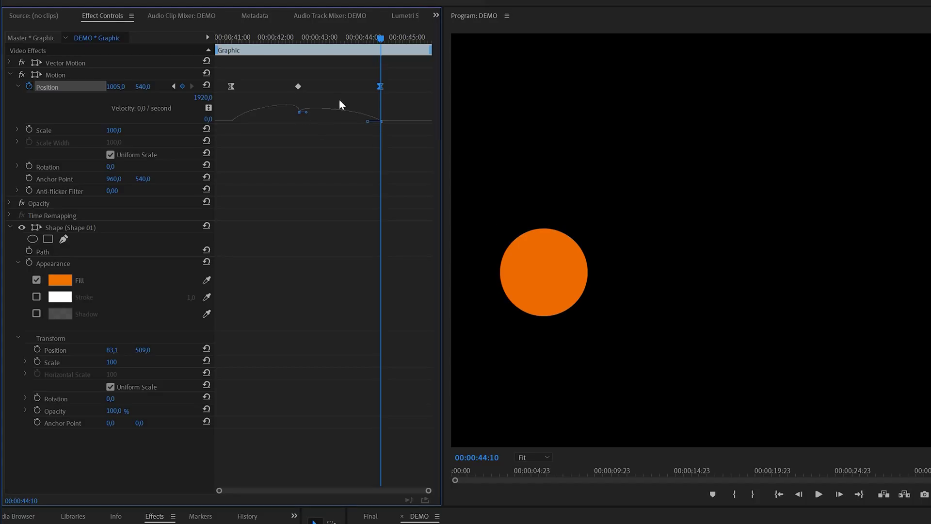
Step: Give the middle Position keyframe Bezier interpolation and replay the motion from about 41:00
{"action": "right_click", "coordinate": [298, 87]}
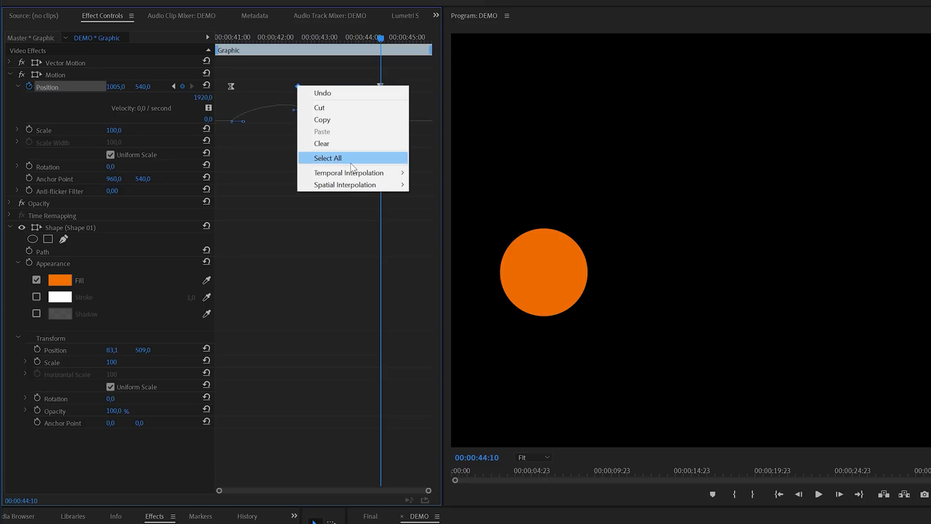
{"action": "mouse_move", "coordinate": [358, 174]}
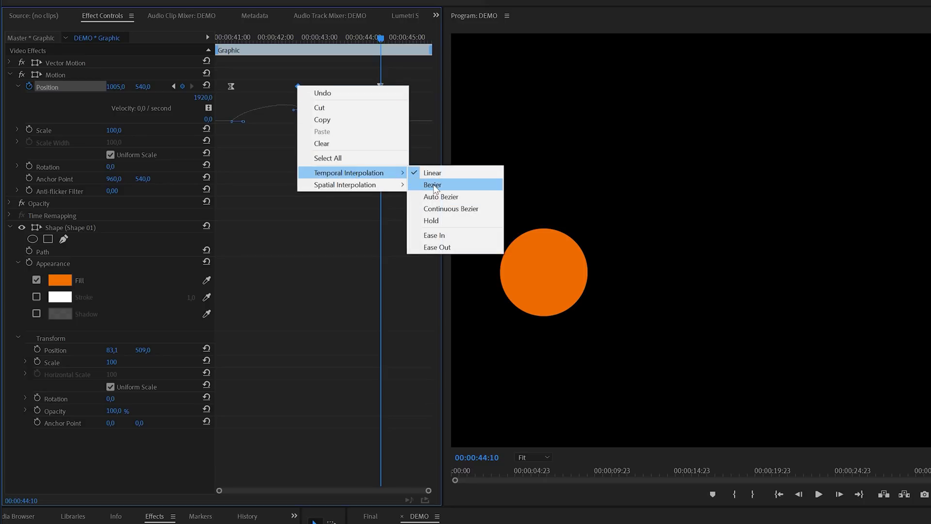
{"action": "left_click", "coordinate": [433, 185]}
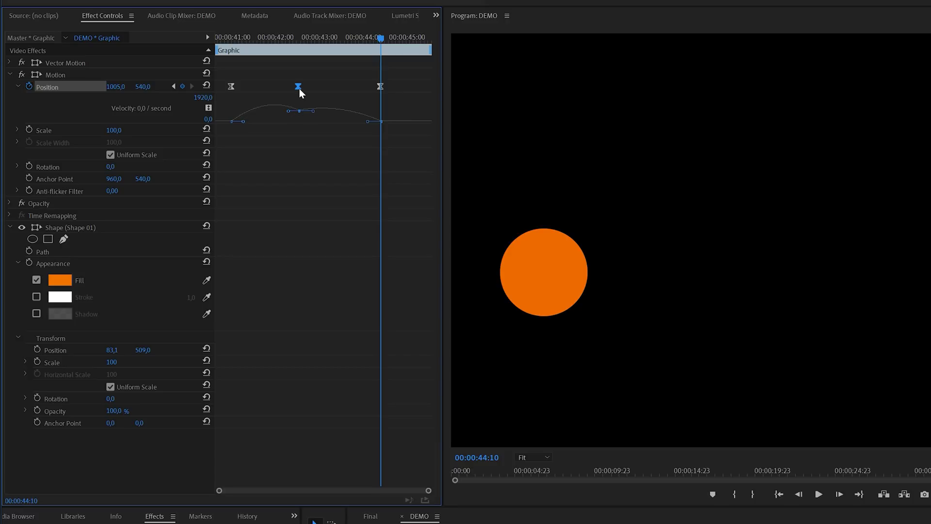
{"action": "left_click_drag", "start_coordinate": [260, 41], "coordinate": [231, 41]}
{"action": "key", "text": "space"}
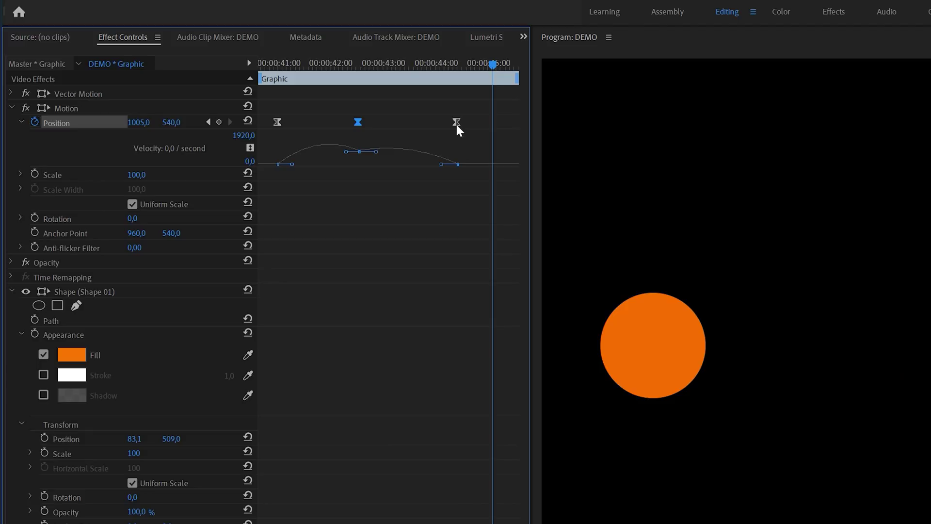
Step: Drag the last Position keyframe earlier and the first later, then return to about 41:13
{"action": "left_click_drag", "start_coordinate": [456, 124], "coordinate": [404, 129]}
{"action": "left_click_drag", "start_coordinate": [277, 121], "coordinate": [319, 122]}
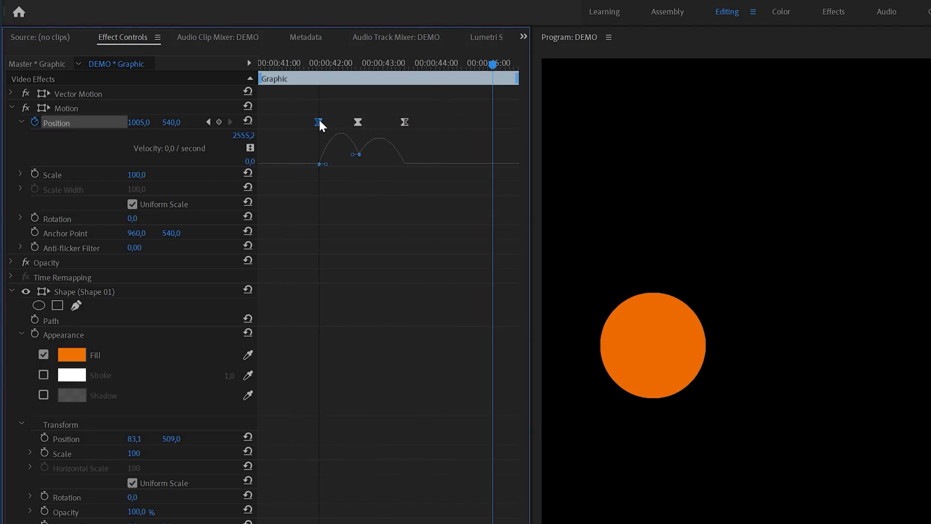
{"action": "left_click", "coordinate": [311, 64]}
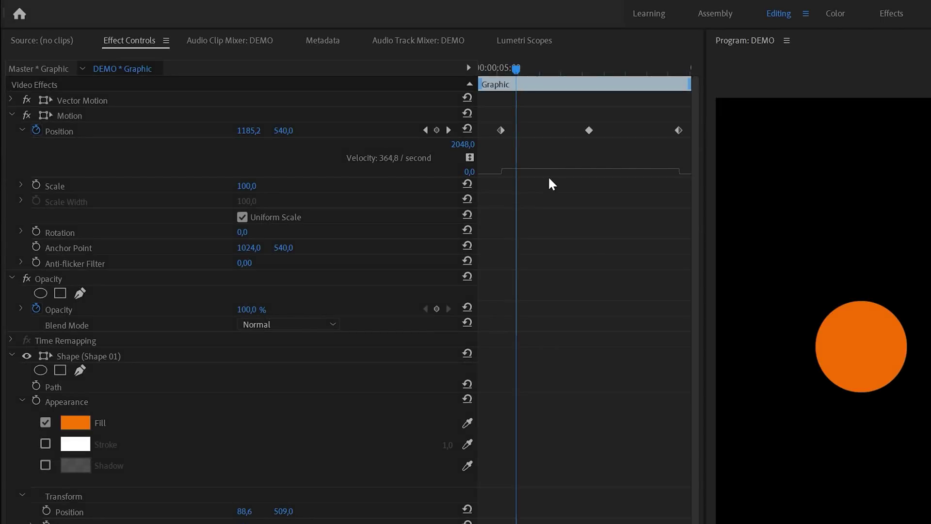
Step: Drag each keyframe's velocity handles so speed peaks sharply at the middle keyframe, make the last Bezier, and preview
{"action": "left_click", "coordinate": [501, 130]}
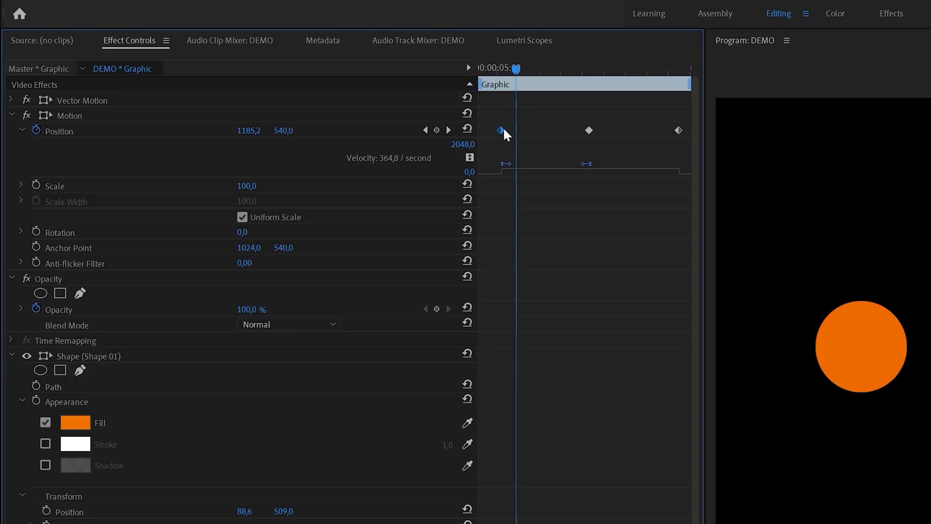
{"action": "left_click_drag", "start_coordinate": [510, 165], "coordinate": [545, 206]}
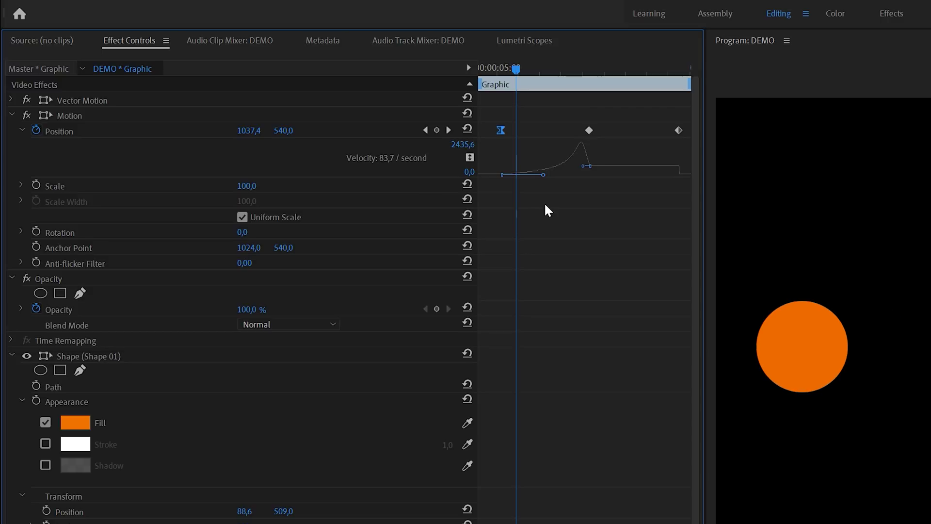
{"action": "left_click", "coordinate": [585, 166]}
{"action": "mouse_move", "coordinate": [598, 167]}
{"action": "left_mouse_down"}
{"action": "mouse_move", "coordinate": [613, 145]}
{"action": "mouse_move", "coordinate": [588, 169]}
{"action": "left_mouse_up"}
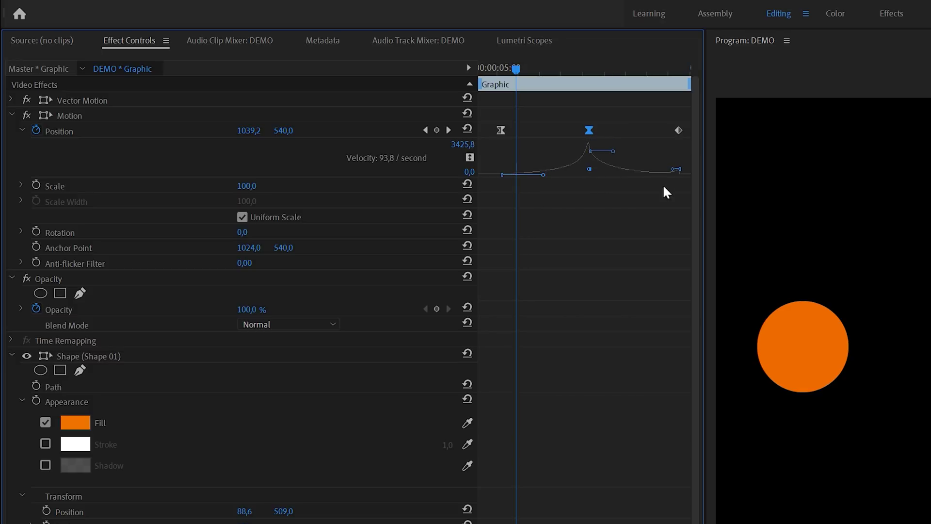
{"action": "left_click", "coordinate": [677, 170]}
{"action": "left_click", "coordinate": [674, 177]}
{"action": "key", "text": "space"}
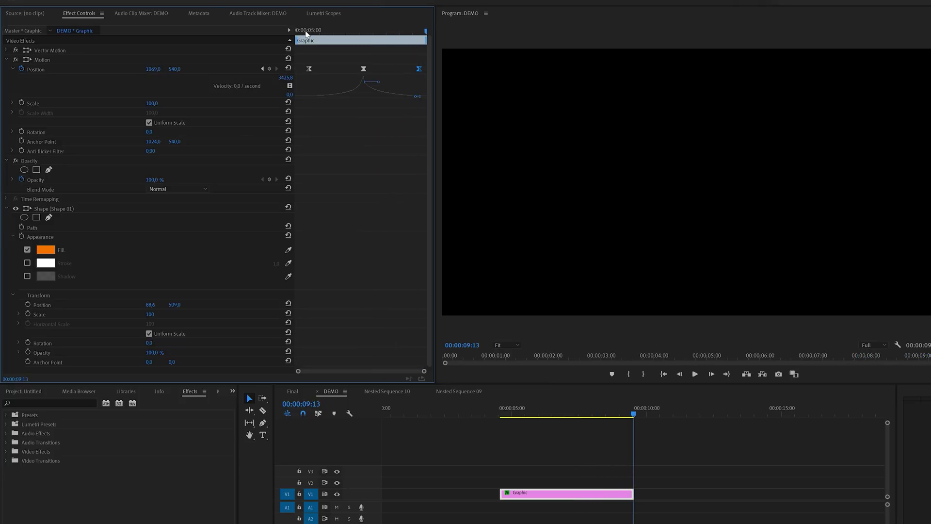
Step: Slow the circle after the middle keyframe, preview it, and add a fourth Position keyframe at 44:01 further right
{"action": "left_click", "coordinate": [313, 33]}
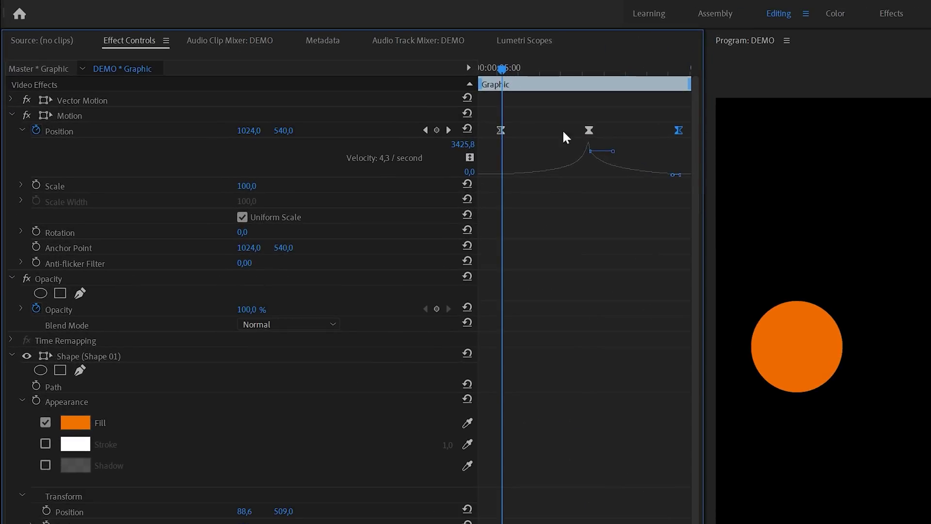
{"action": "left_click_drag", "start_coordinate": [593, 151], "coordinate": [588, 168]}
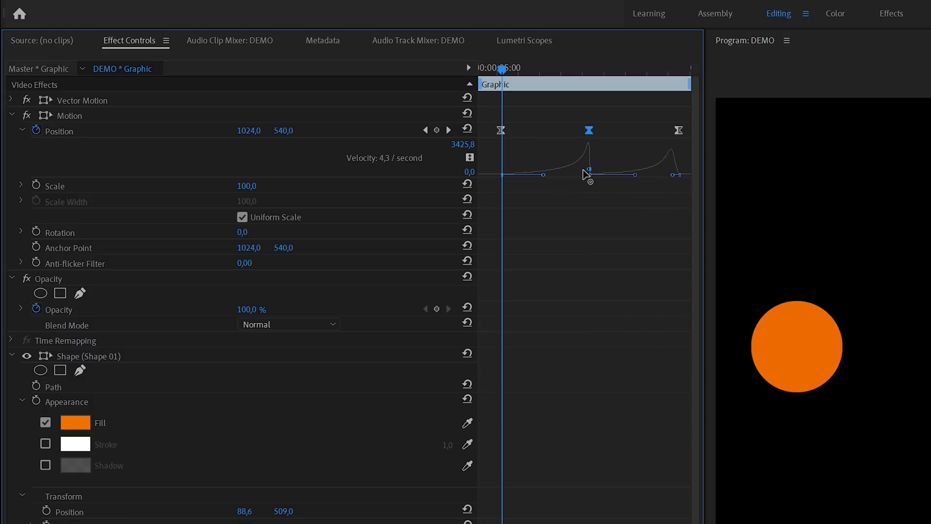
{"action": "key", "text": "space"}
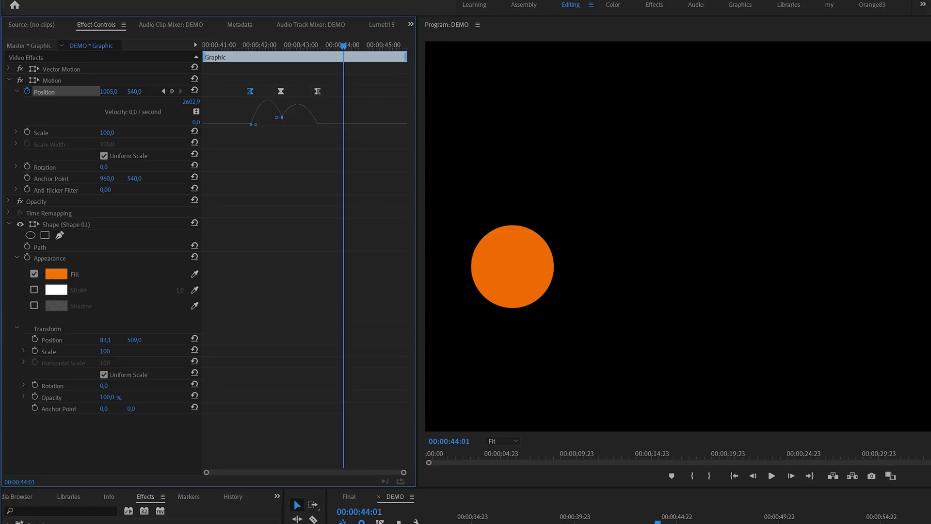
{"action": "left_click_drag", "start_coordinate": [109, 91], "coordinate": [139, 91]}
Step: Add Position keyframes at 44:12, 44:21 and 45:06, each pushing the circle further right
{"action": "left_click", "coordinate": [363, 44]}
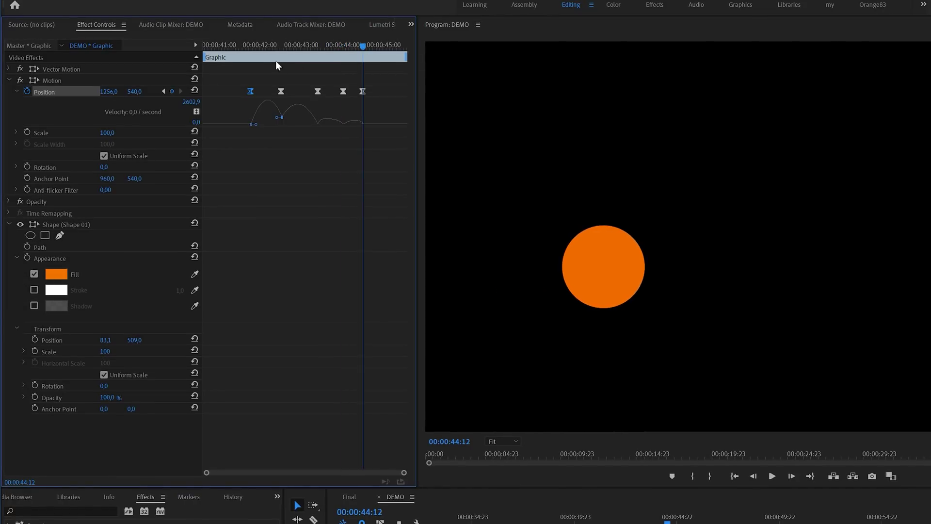
{"action": "left_click_drag", "start_coordinate": [363, 45], "coordinate": [378, 45]}
{"action": "left_click_drag", "start_coordinate": [125, 97], "coordinate": [139, 97]}
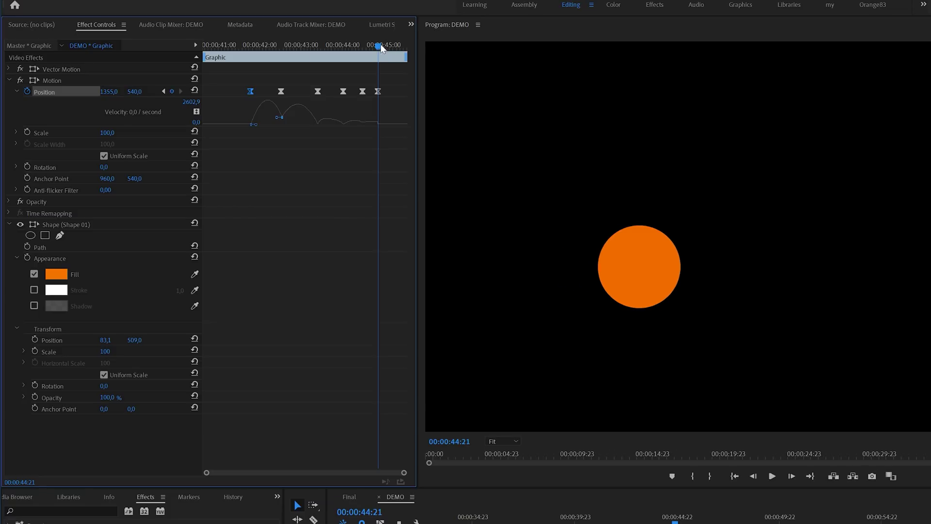
{"action": "left_click_drag", "start_coordinate": [379, 44], "coordinate": [393, 45]}
{"action": "left_click_drag", "start_coordinate": [111, 91], "coordinate": [141, 92]}
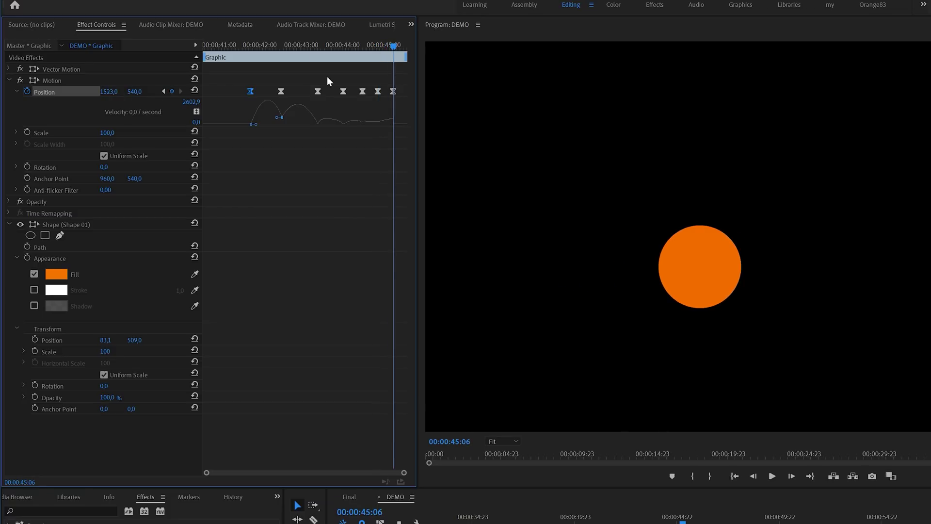
Step: Set the last four Position keyframes to Hold interpolation and play back the stepped animation
{"action": "left_click_drag", "start_coordinate": [327, 76], "coordinate": [404, 103]}
{"action": "right_click", "coordinate": [394, 94]}
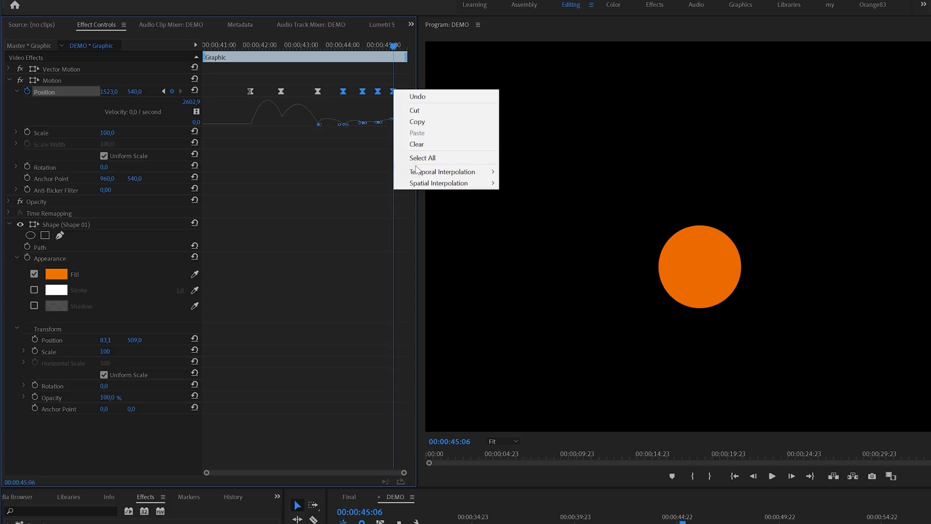
{"action": "mouse_move", "coordinate": [418, 172]}
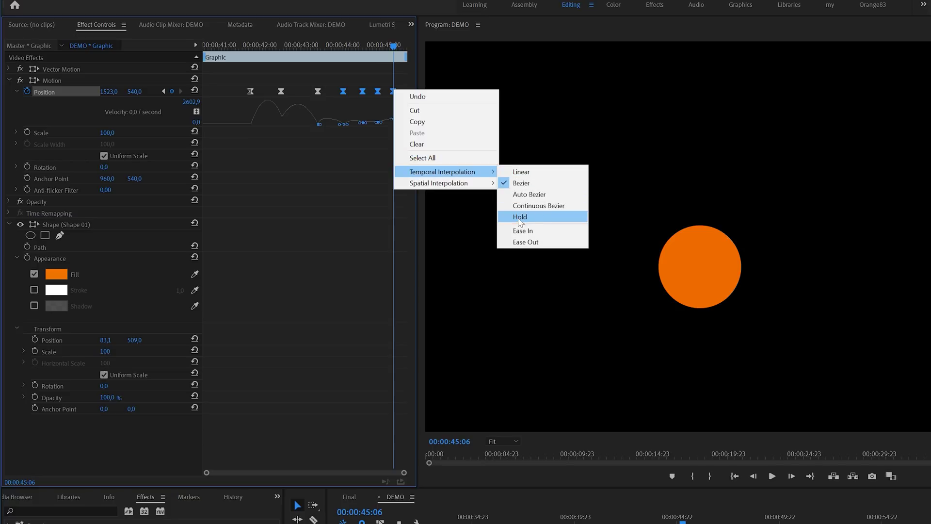
{"action": "left_click", "coordinate": [520, 217]}
{"action": "key", "text": "space"}
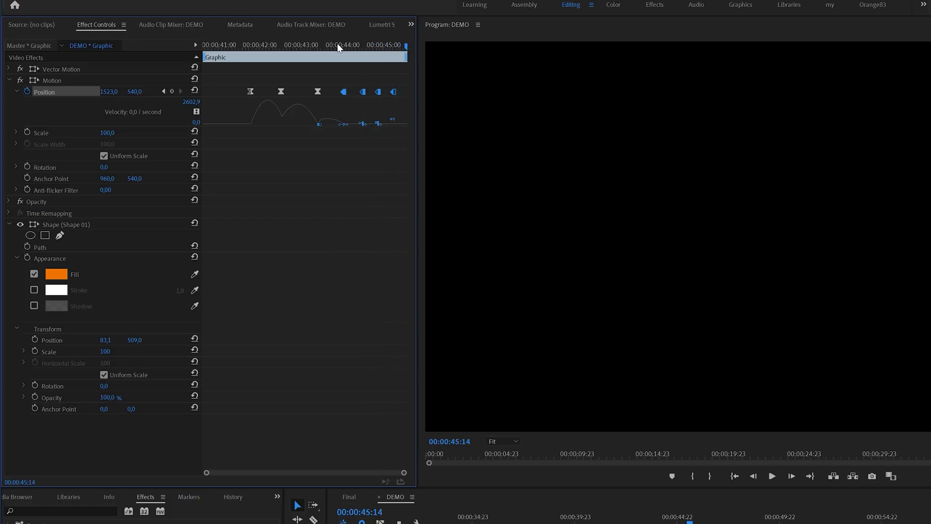
{"action": "left_click", "coordinate": [333, 45]}
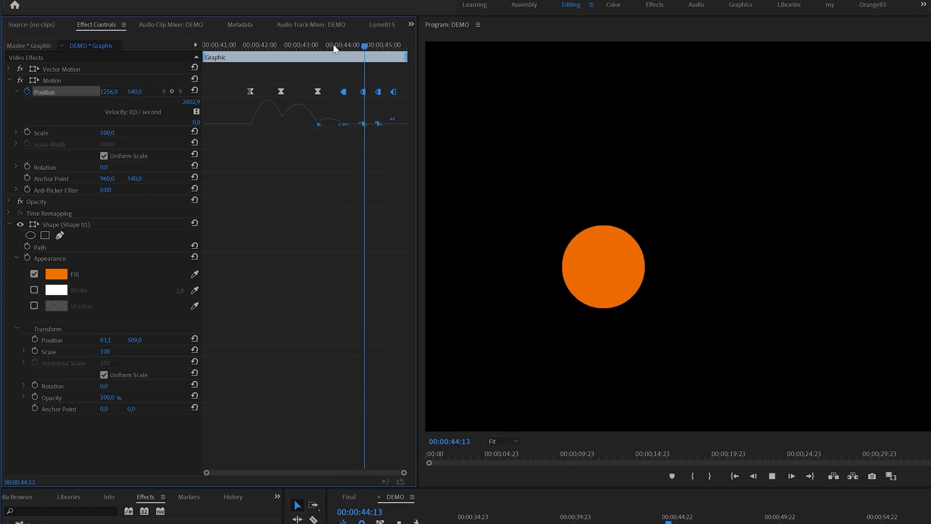
{"action": "key", "text": "space"}
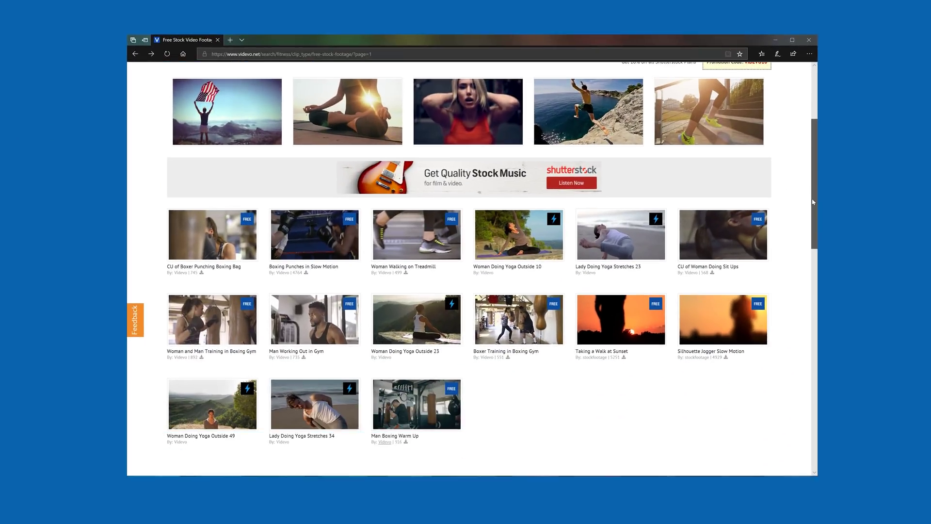
Step: Open the Man Working Out in Gym clip on Videvo, preview it and start the free download
{"action": "left_click", "coordinate": [330, 302]}
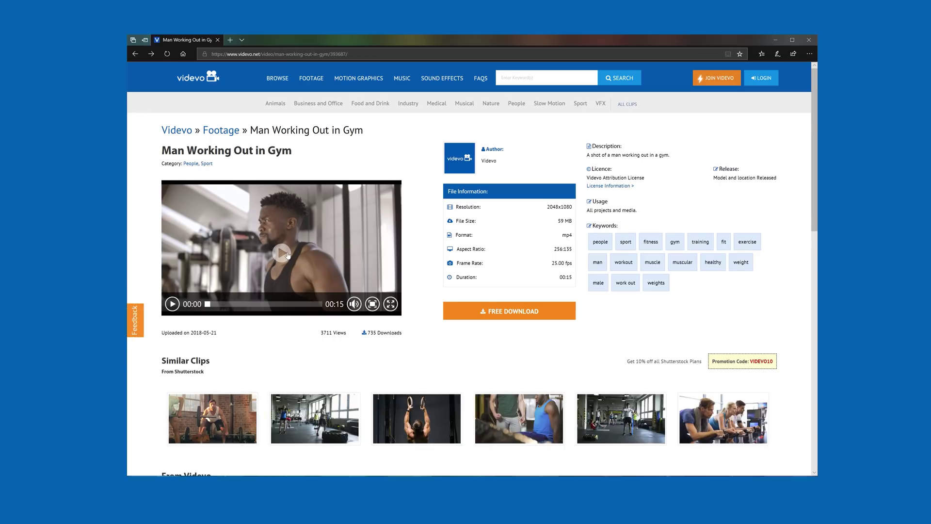
{"action": "left_click", "coordinate": [287, 255]}
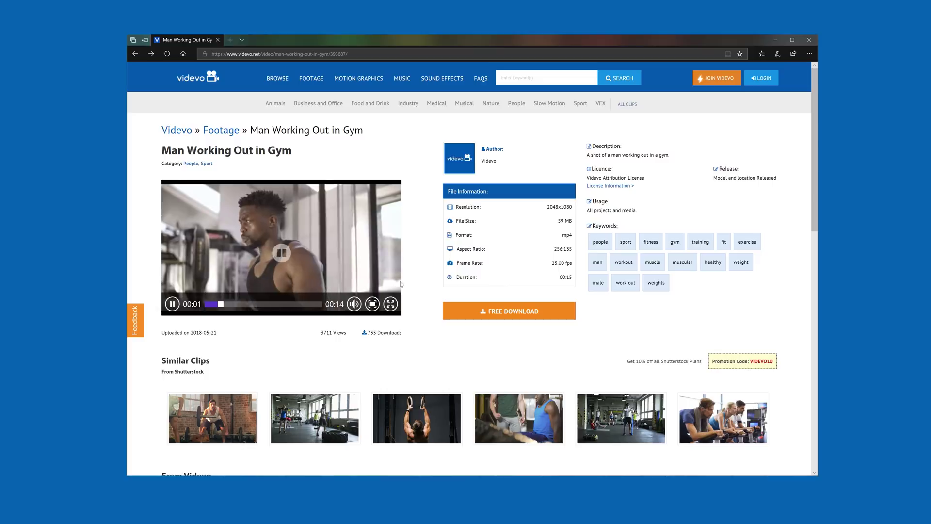
{"action": "left_click", "coordinate": [491, 310]}
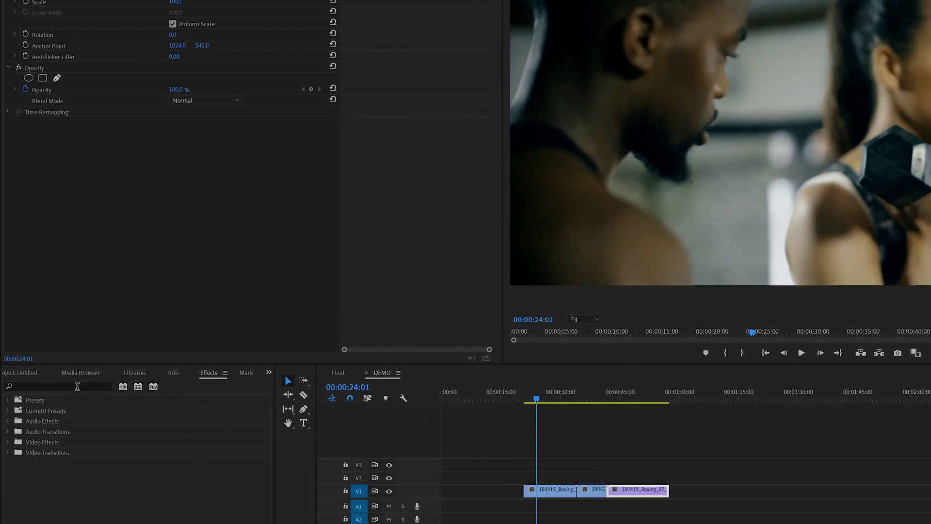
Step: Search the Effects panel and drop Tint, Lens Flare and Find Edges onto the three V1 gym clips
{"action": "left_click", "coordinate": [77, 385]}
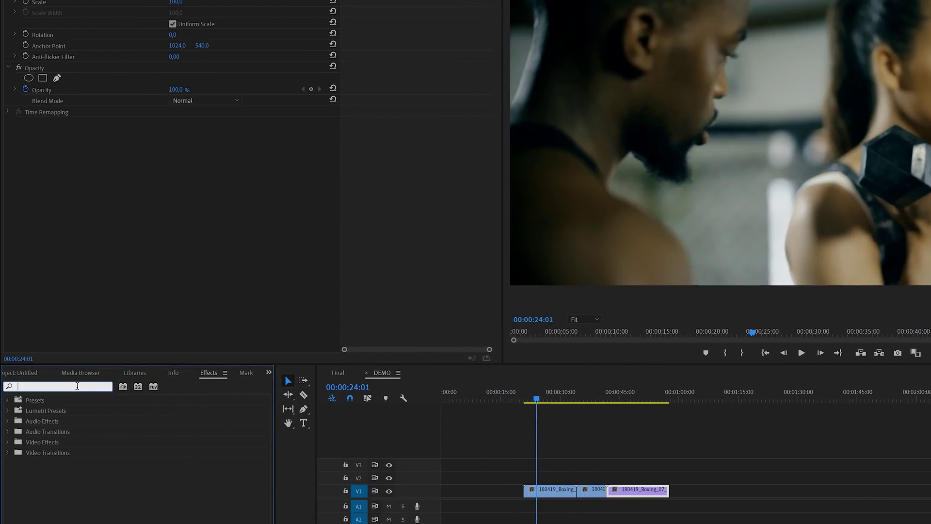
{"action": "type", "text": "tint"}
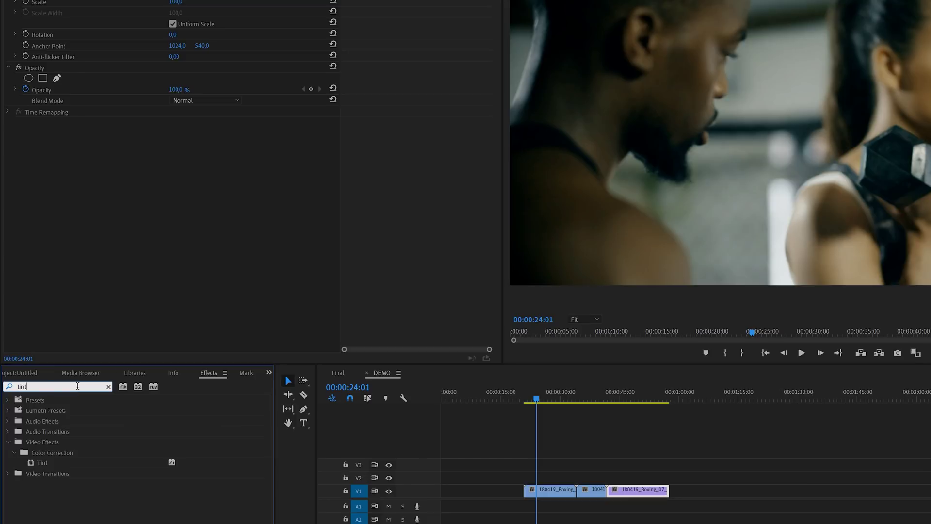
{"action": "left_click_drag", "start_coordinate": [45, 464], "coordinate": [533, 489]}
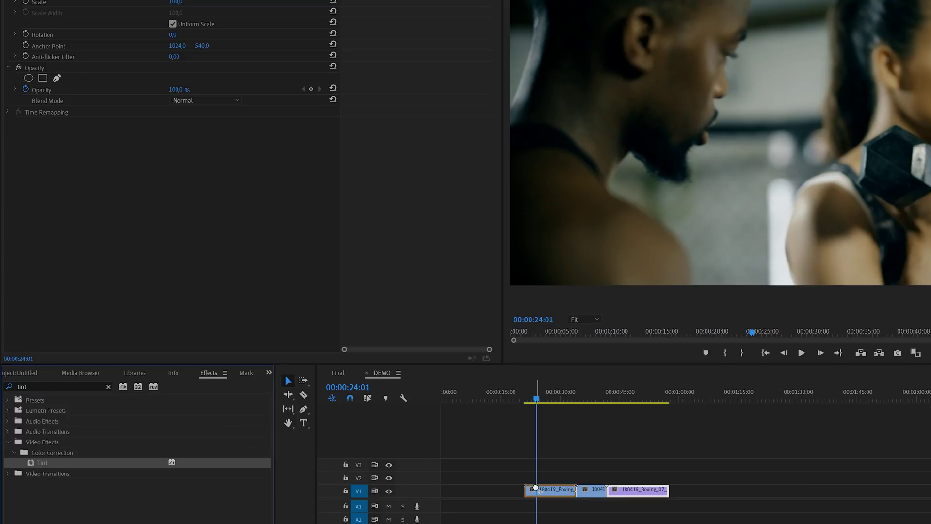
{"action": "left_click", "coordinate": [81, 385]}
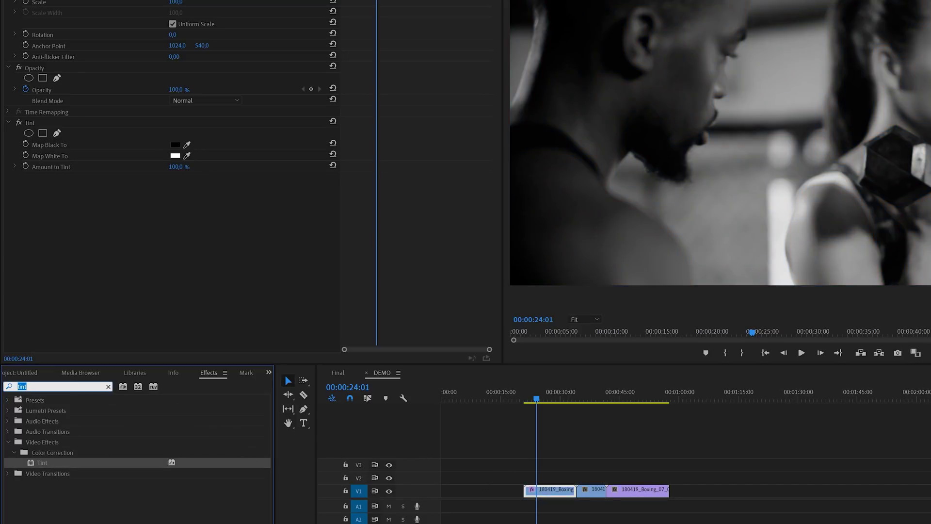
{"action": "type", "text": "flare"}
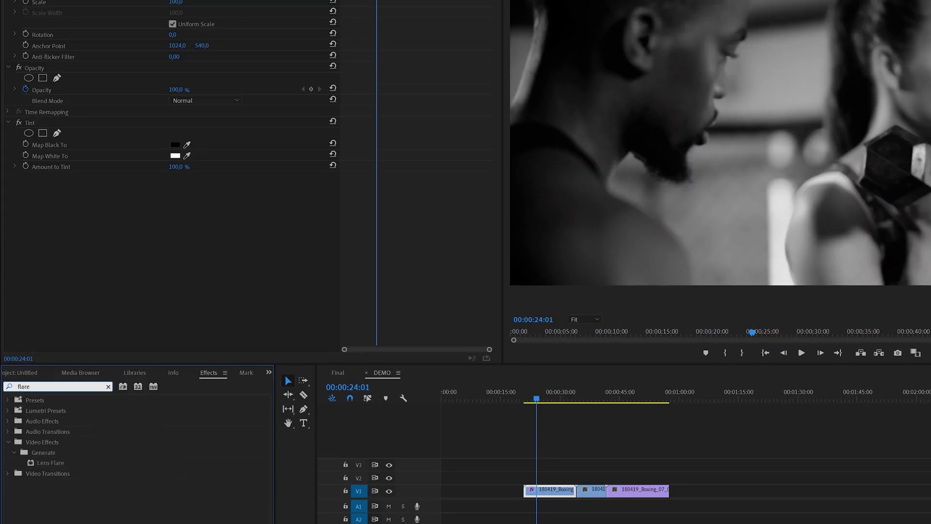
{"action": "left_click_drag", "start_coordinate": [47, 464], "coordinate": [589, 493]}
{"action": "left_click", "coordinate": [69, 385]}
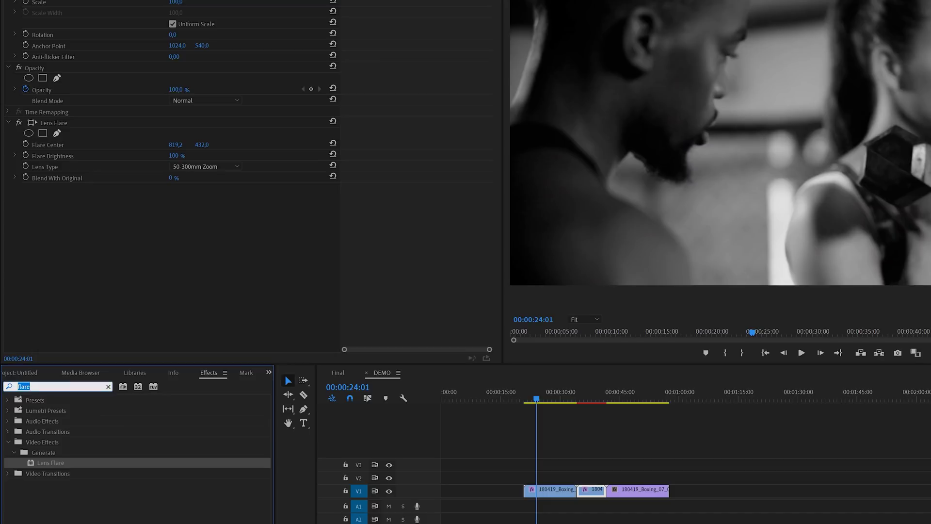
{"action": "type", "text": "find ed"}
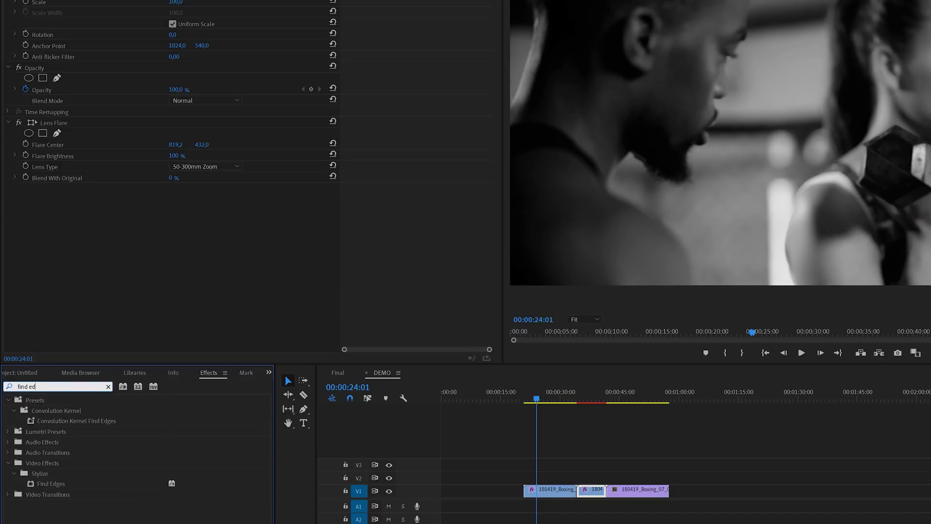
{"action": "left_click_drag", "start_coordinate": [46, 484], "coordinate": [626, 494]}
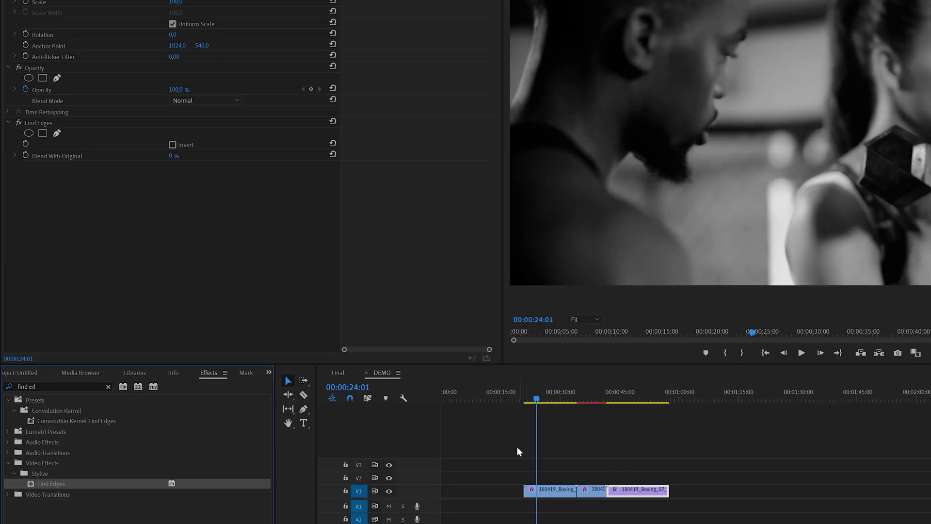
Step: Select the first gym clip and set a starting Amount to Tint keyframe
{"action": "left_click", "coordinate": [561, 485]}
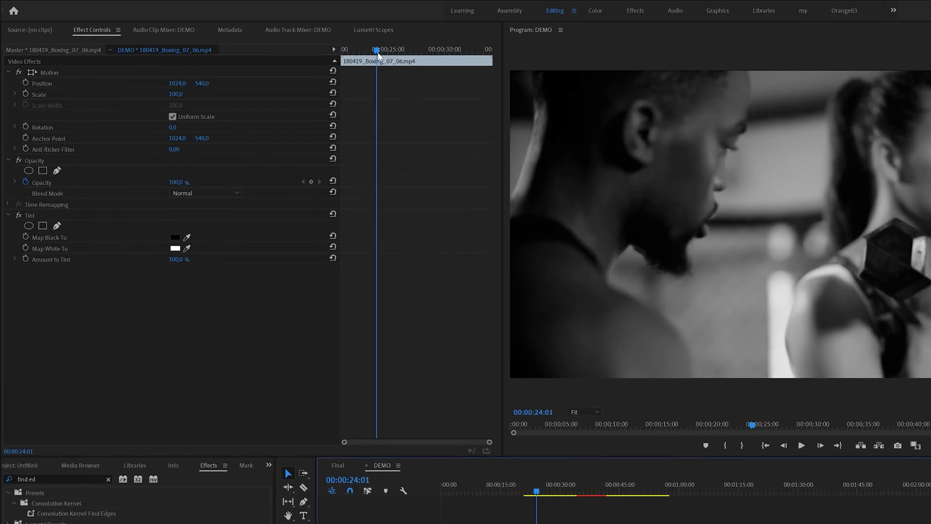
{"action": "left_click_drag", "start_coordinate": [377, 52], "coordinate": [367, 68]}
{"action": "left_click", "coordinate": [27, 259]}
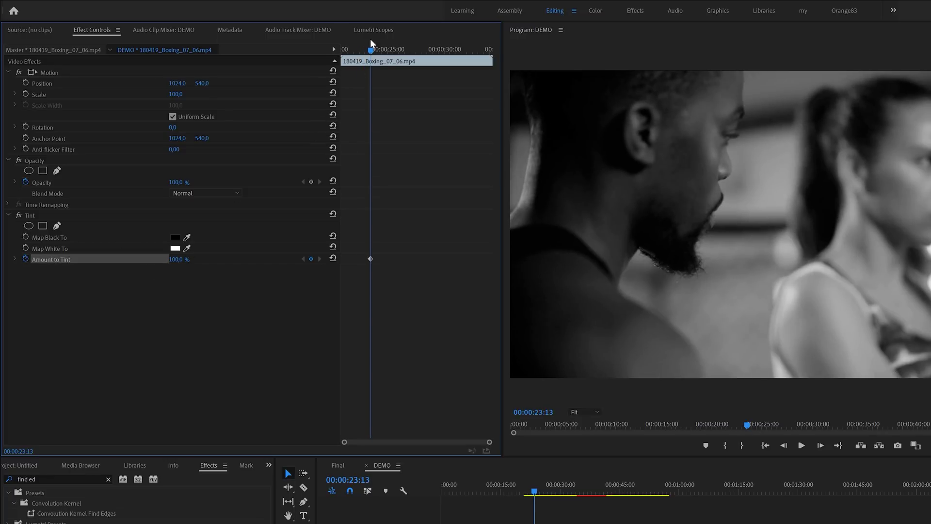
Step: At 00:00:29:01, set Amount to Tint to 0 to add the end keyframe
{"action": "left_click_drag", "start_coordinate": [374, 57], "coordinate": [433, 61]}
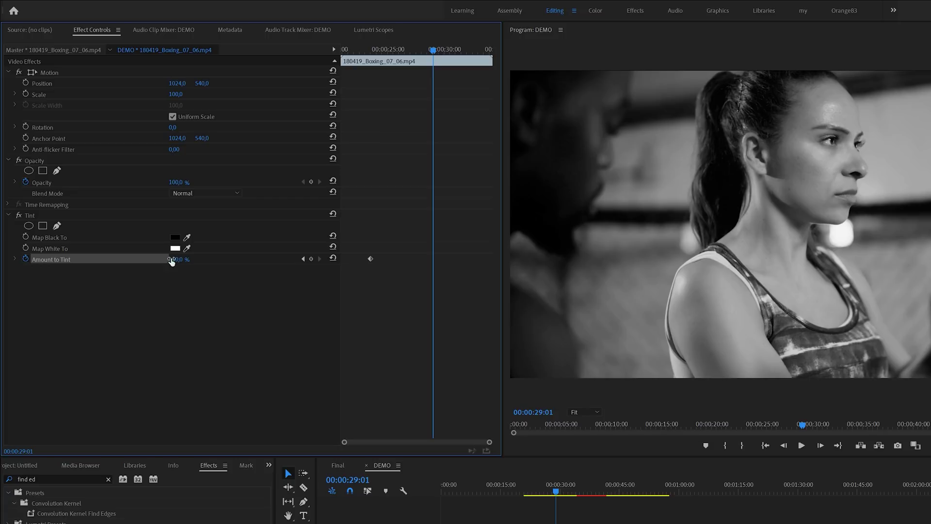
{"action": "left_click", "coordinate": [173, 259]}
{"action": "type", "text": "0"}
{"action": "key", "text": "Return"}
Step: Preview the tint fading from black-and-white into colour from its start
{"action": "key", "text": "space"}
{"action": "left_click", "coordinate": [374, 52]}
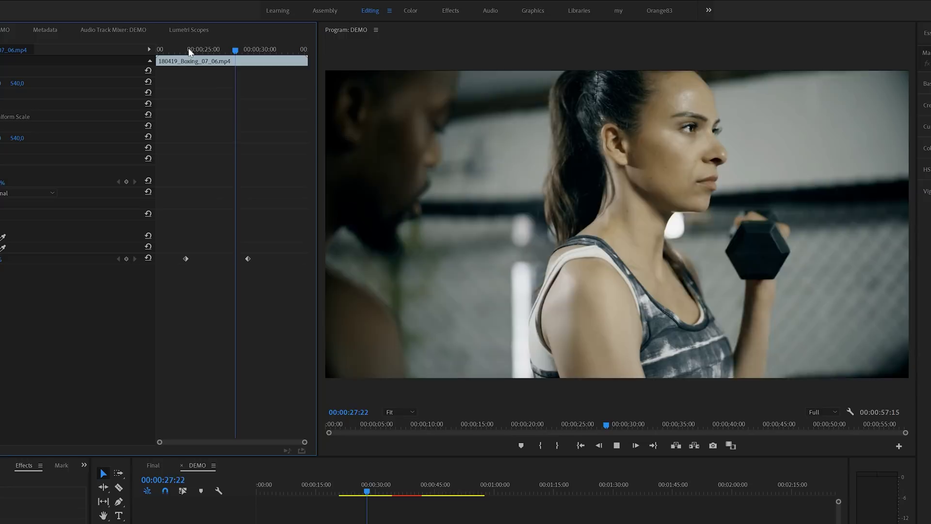
{"action": "key", "text": "space"}
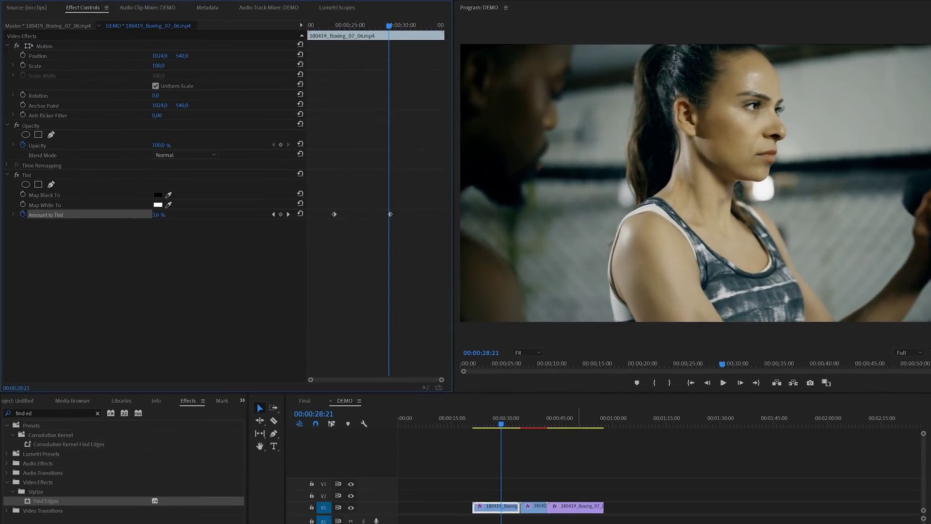
Step: On the middle clip, add starting Flare Center and Flare Brightness keyframes at 00:00:35:06
{"action": "left_click", "coordinate": [535, 507]}
{"action": "left_click", "coordinate": [326, 26]}
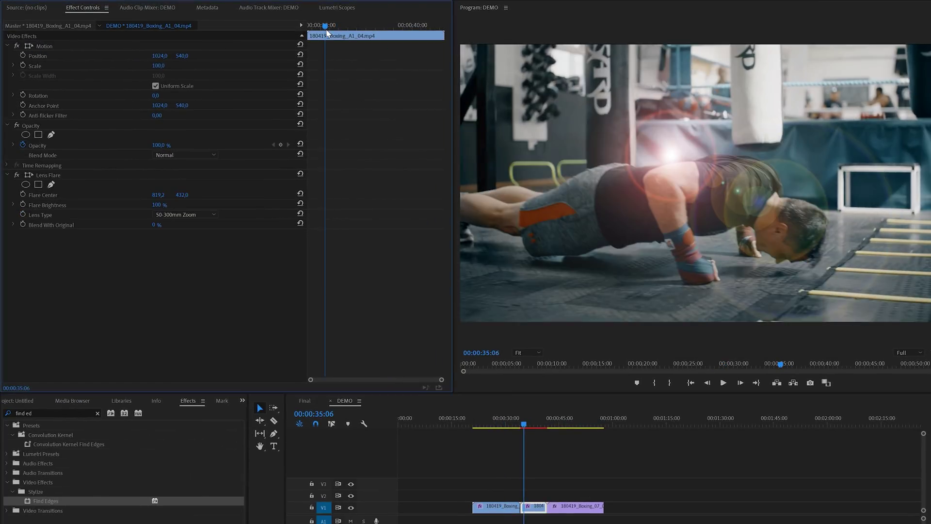
{"action": "left_click", "coordinate": [23, 194]}
{"action": "left_click", "coordinate": [22, 204]}
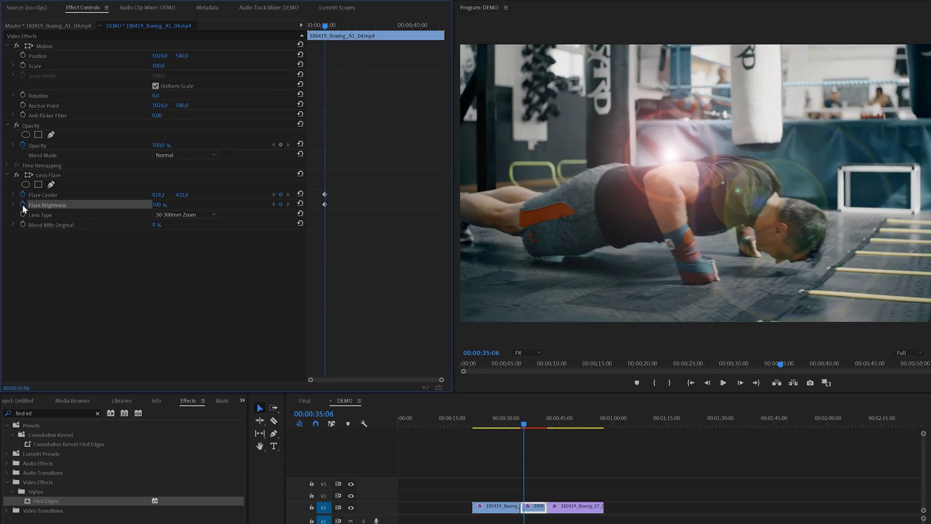
Step: Later in the clip, set Flare Center X to 1792,2 and brightness to 25 %, then preview
{"action": "key", "text": "space"}
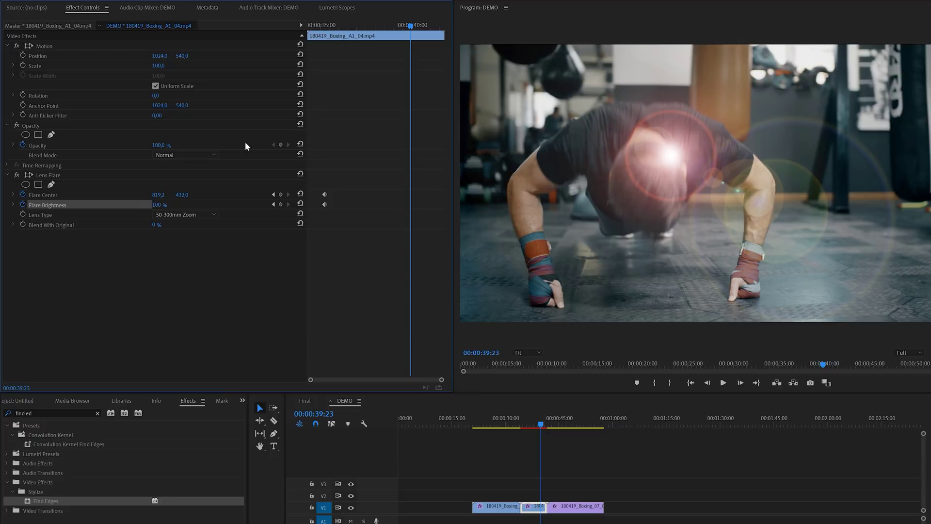
{"action": "left_click_drag", "start_coordinate": [158, 196], "coordinate": [166, 207]}
{"action": "left_click", "coordinate": [166, 204]}
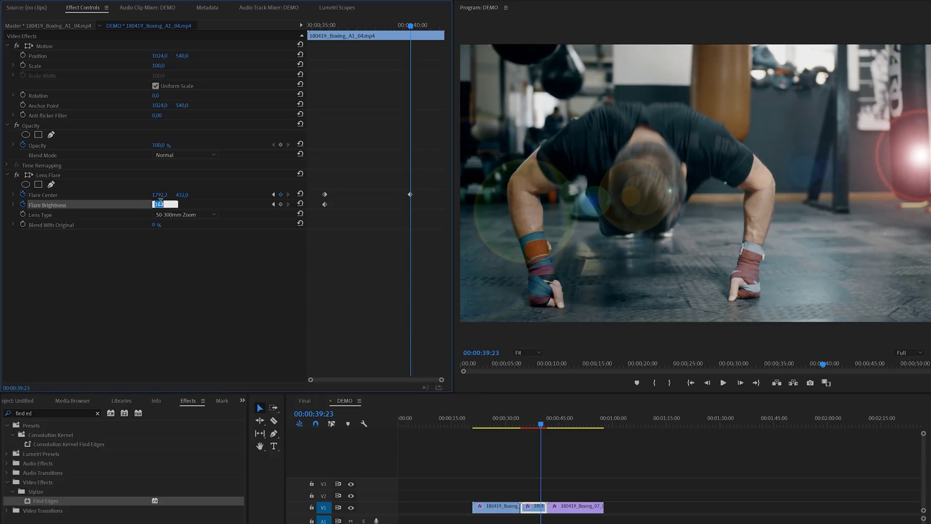
{"action": "key", "text": "Return"}
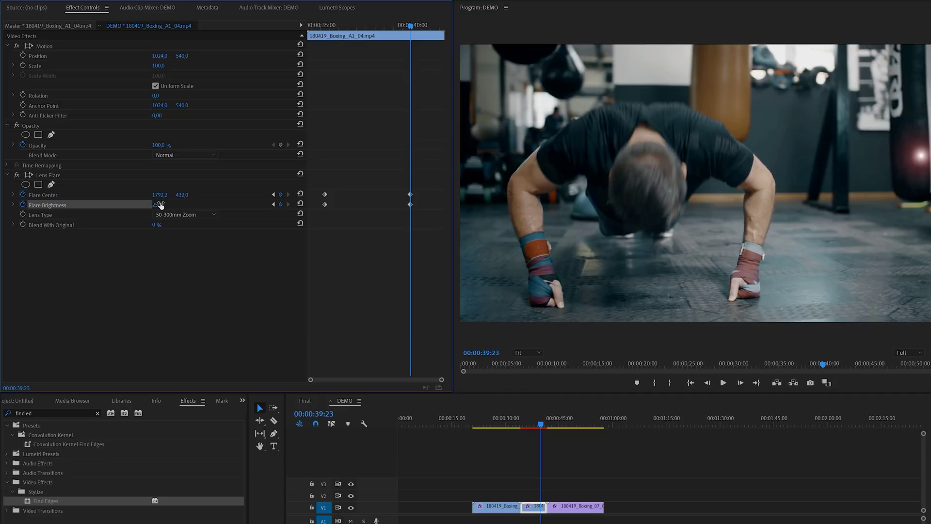
{"action": "left_click", "coordinate": [324, 28]}
{"action": "key", "text": "space"}
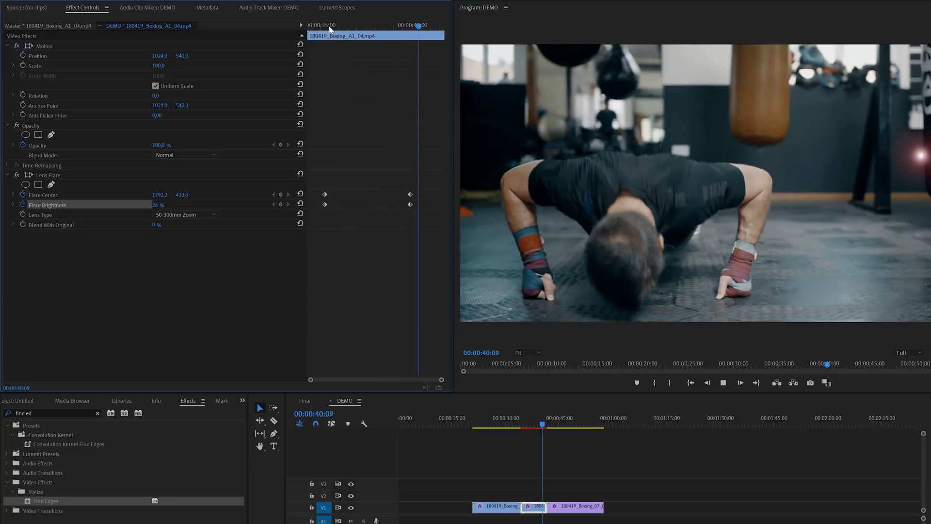
{"action": "key", "text": "space"}
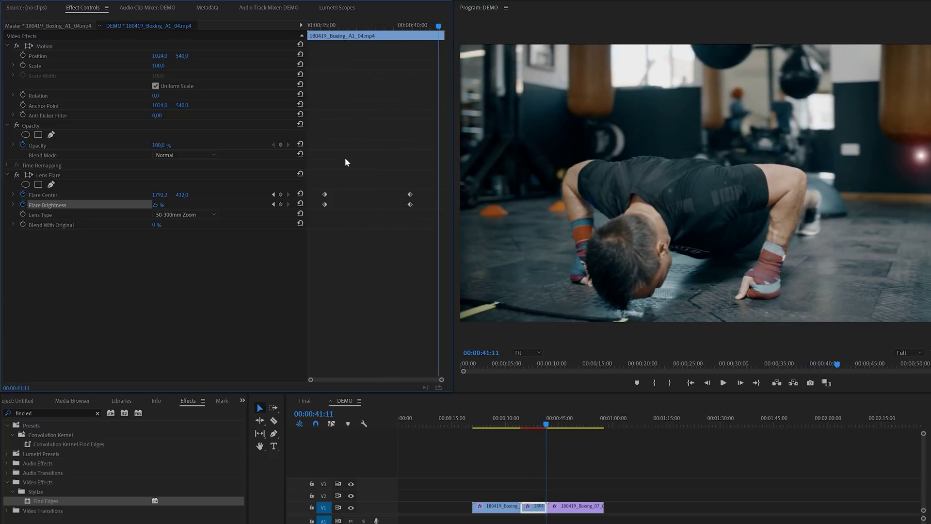
Step: On the third clip's Find Edges, keyframe Blend With Original at 0 % at 00:00:43:10
{"action": "key", "text": "d"}
{"action": "left_click_drag", "start_coordinate": [342, 28], "coordinate": [322, 27]}
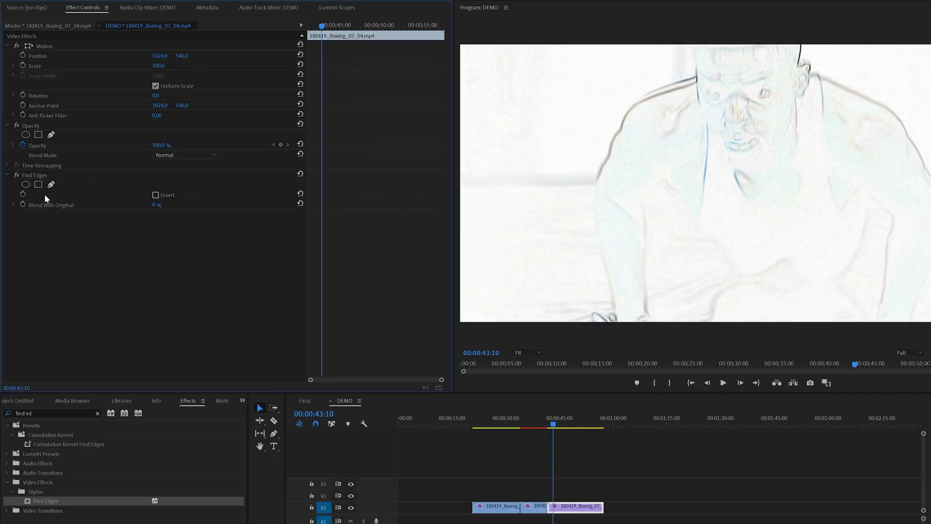
{"action": "left_click", "coordinate": [23, 204]}
Step: At 00:00:52:17 raise Blend With Original to 100 %, then play back the fade
{"action": "left_click_drag", "start_coordinate": [322, 29], "coordinate": [406, 38]}
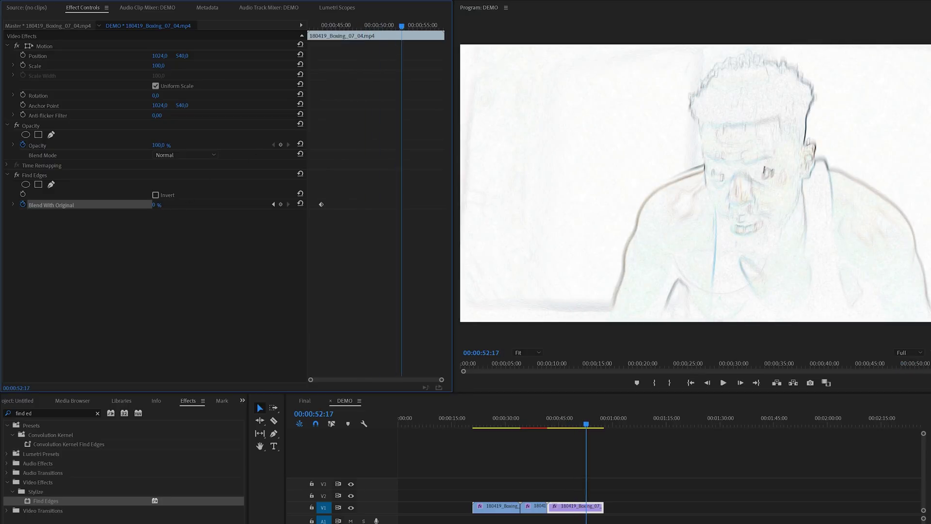
{"action": "left_click_drag", "start_coordinate": [156, 205], "coordinate": [204, 204]}
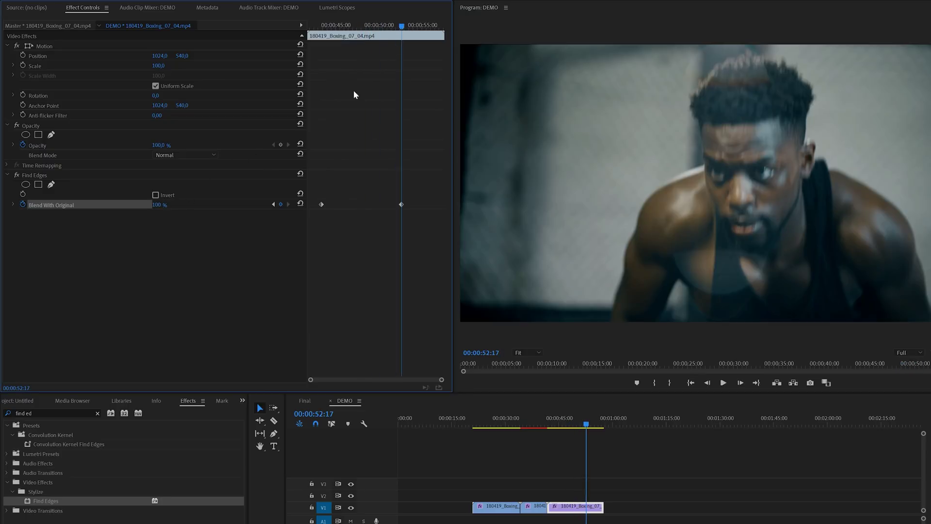
{"action": "left_click_drag", "start_coordinate": [348, 28], "coordinate": [322, 28]}
{"action": "key", "text": "space"}
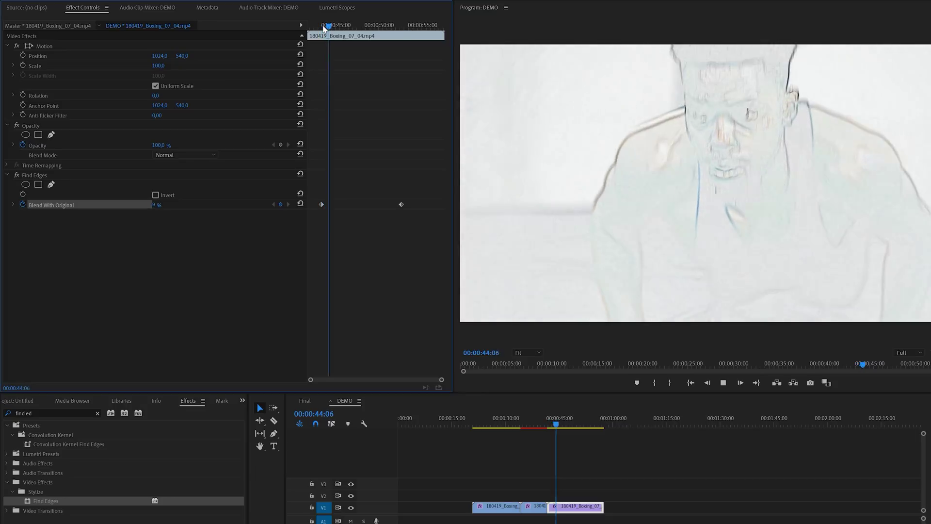